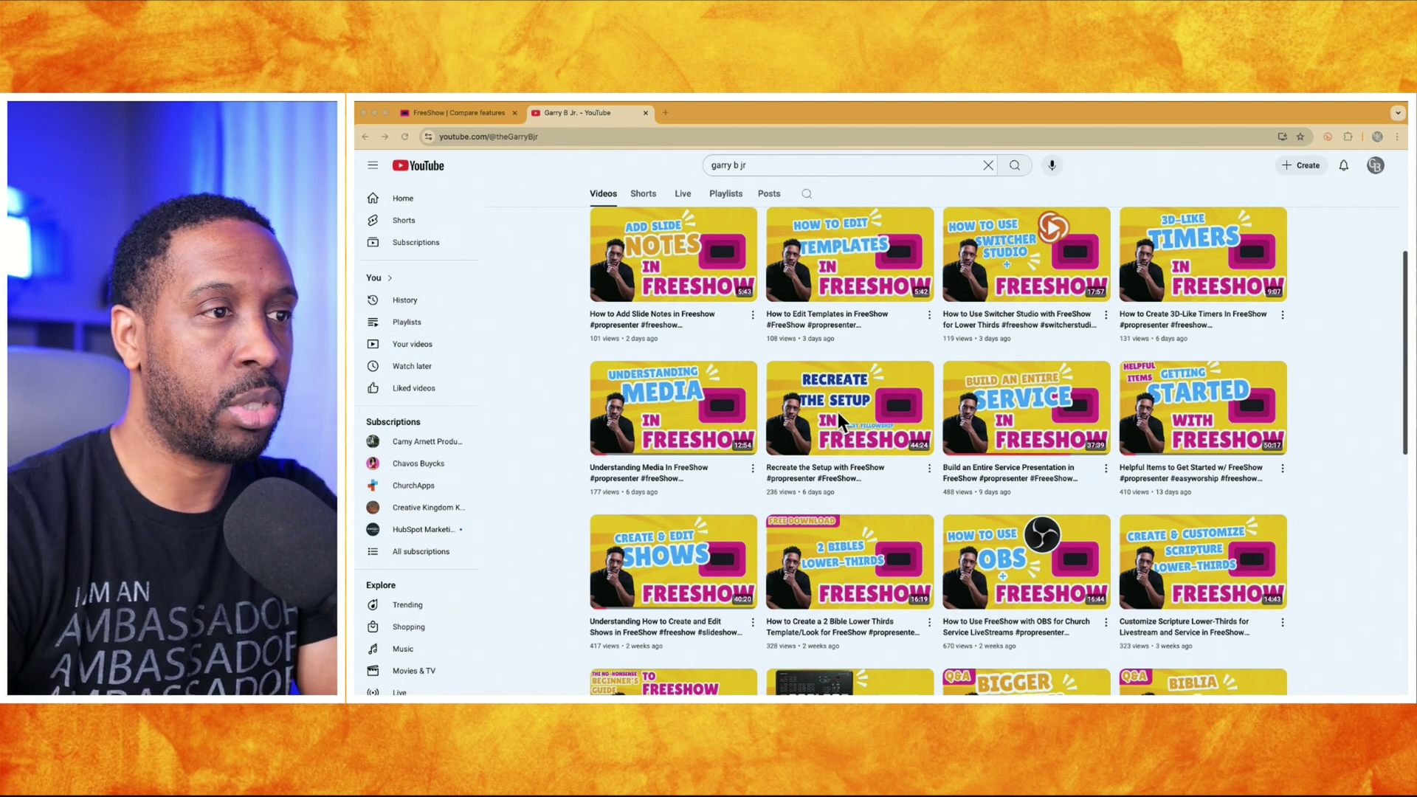
Copy the share link of the YouTube video "Recreate the Setup with FreeShow".
left_click(928, 467)
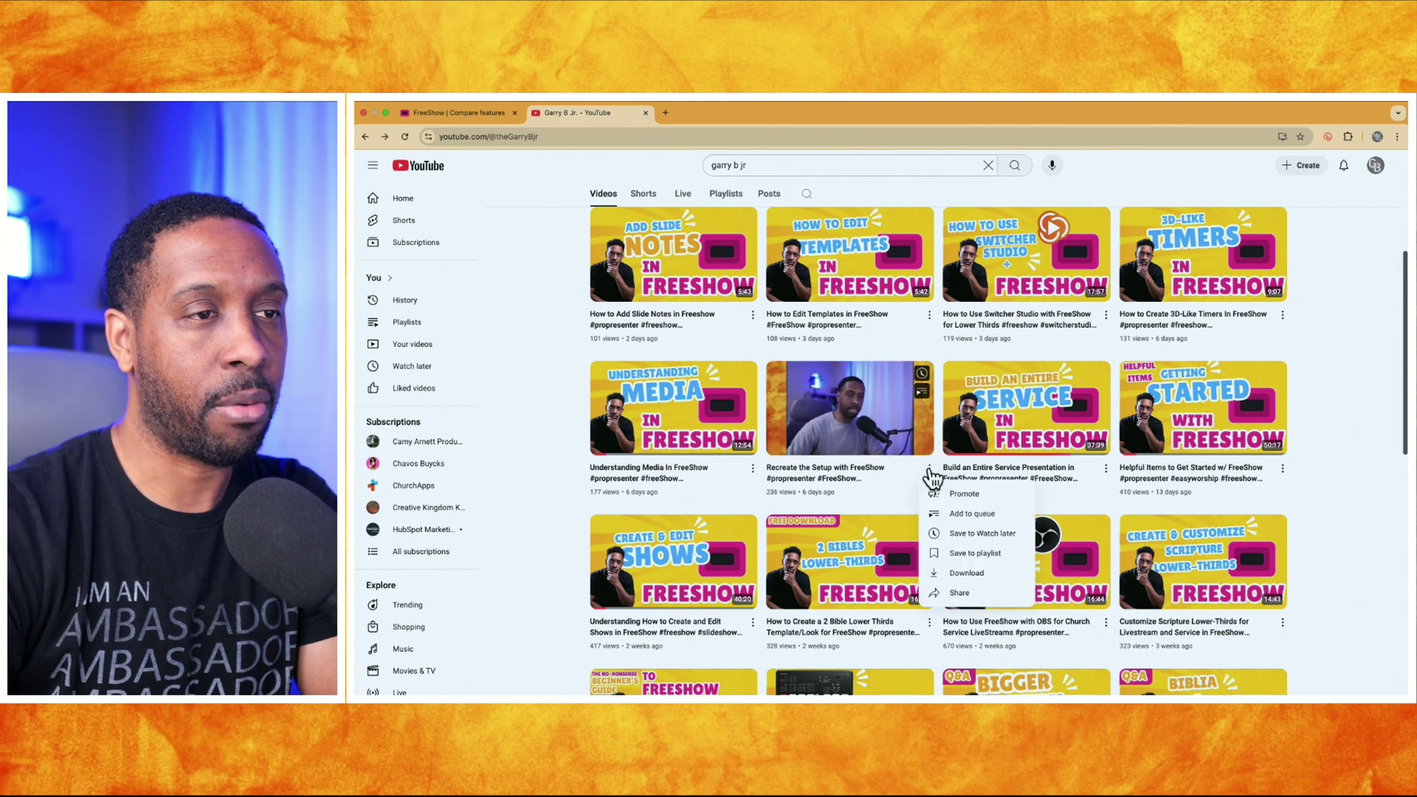
left_click(958, 593)
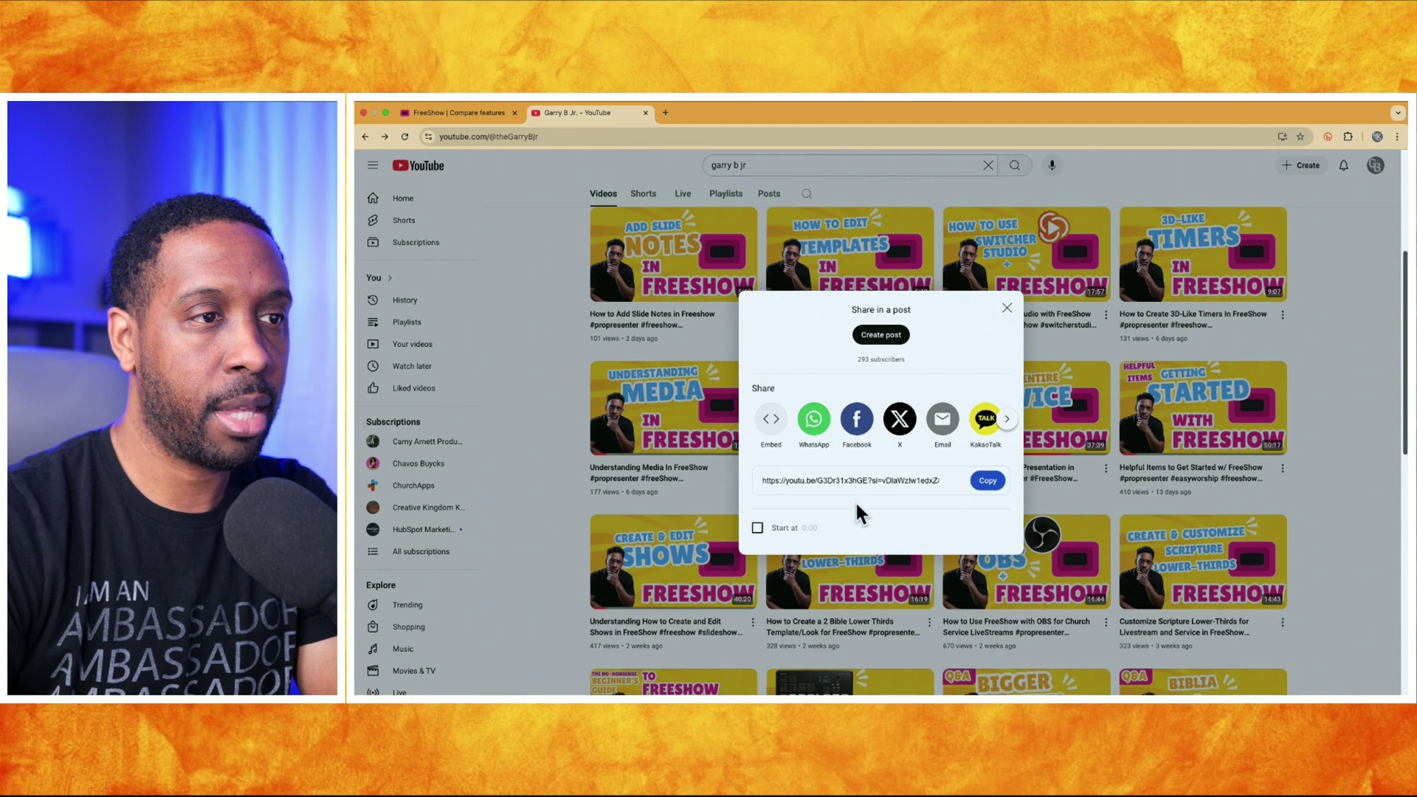
left_click(987, 481)
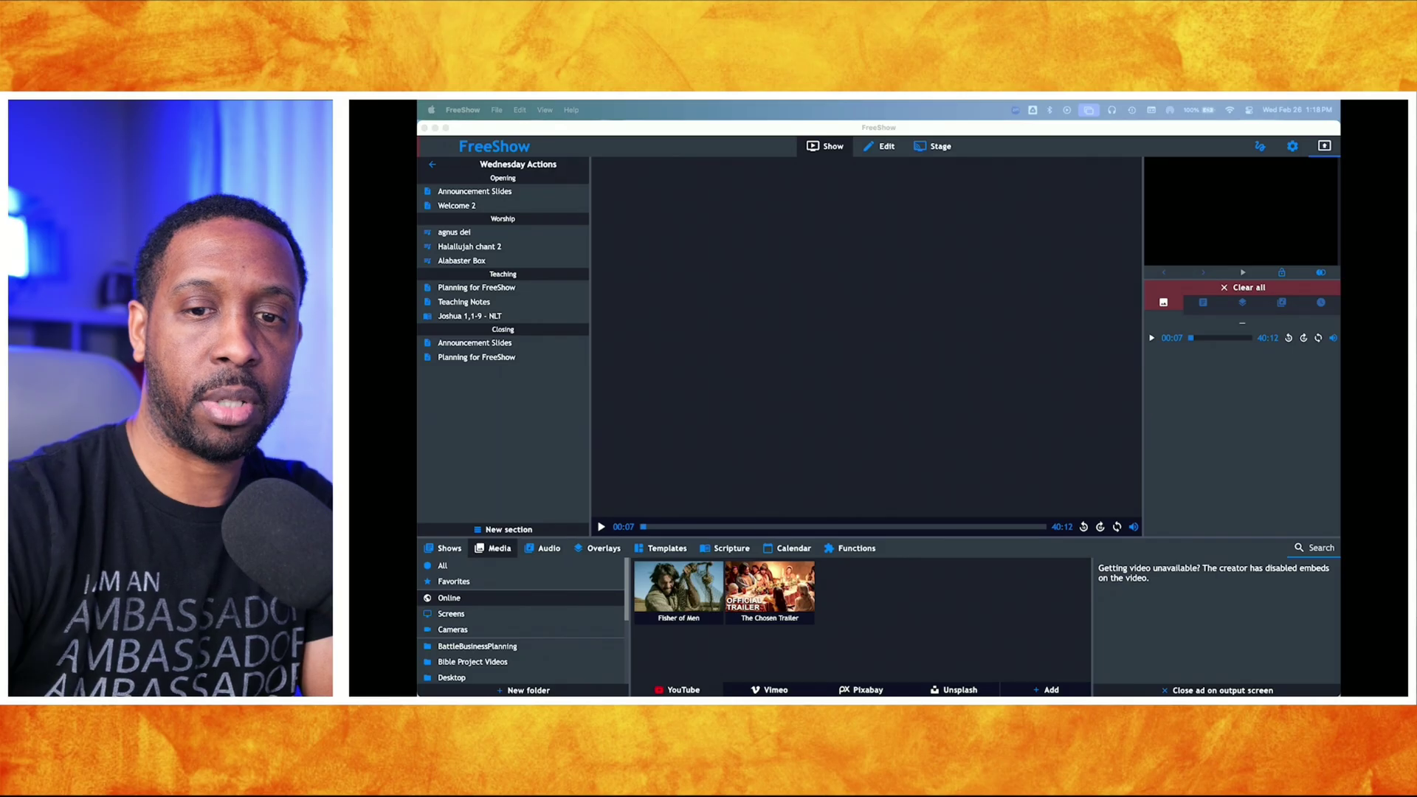
Switch to FreeShow and look through the sources and folders of the media library.
left_click(747, 407)
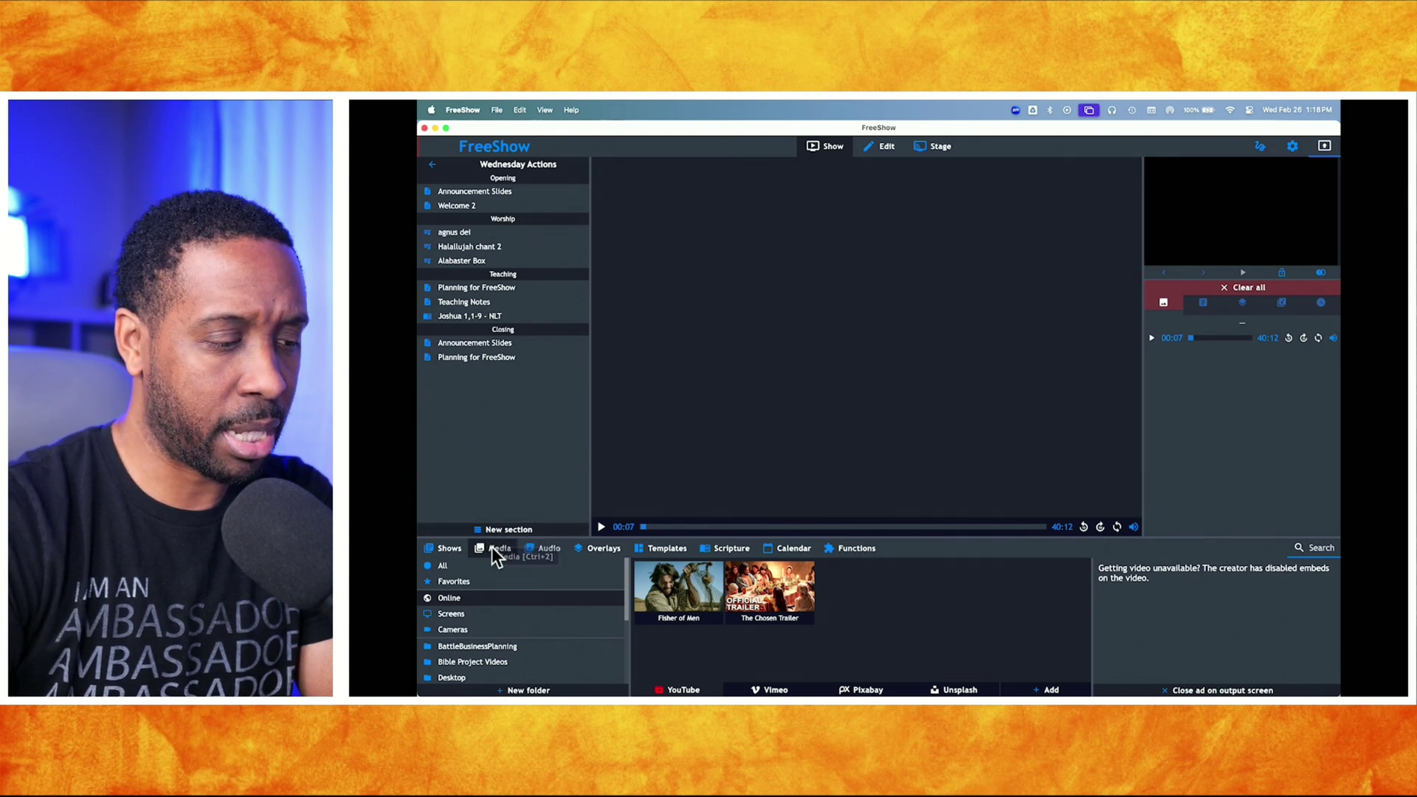
left_click(491, 547)
left_click(496, 687)
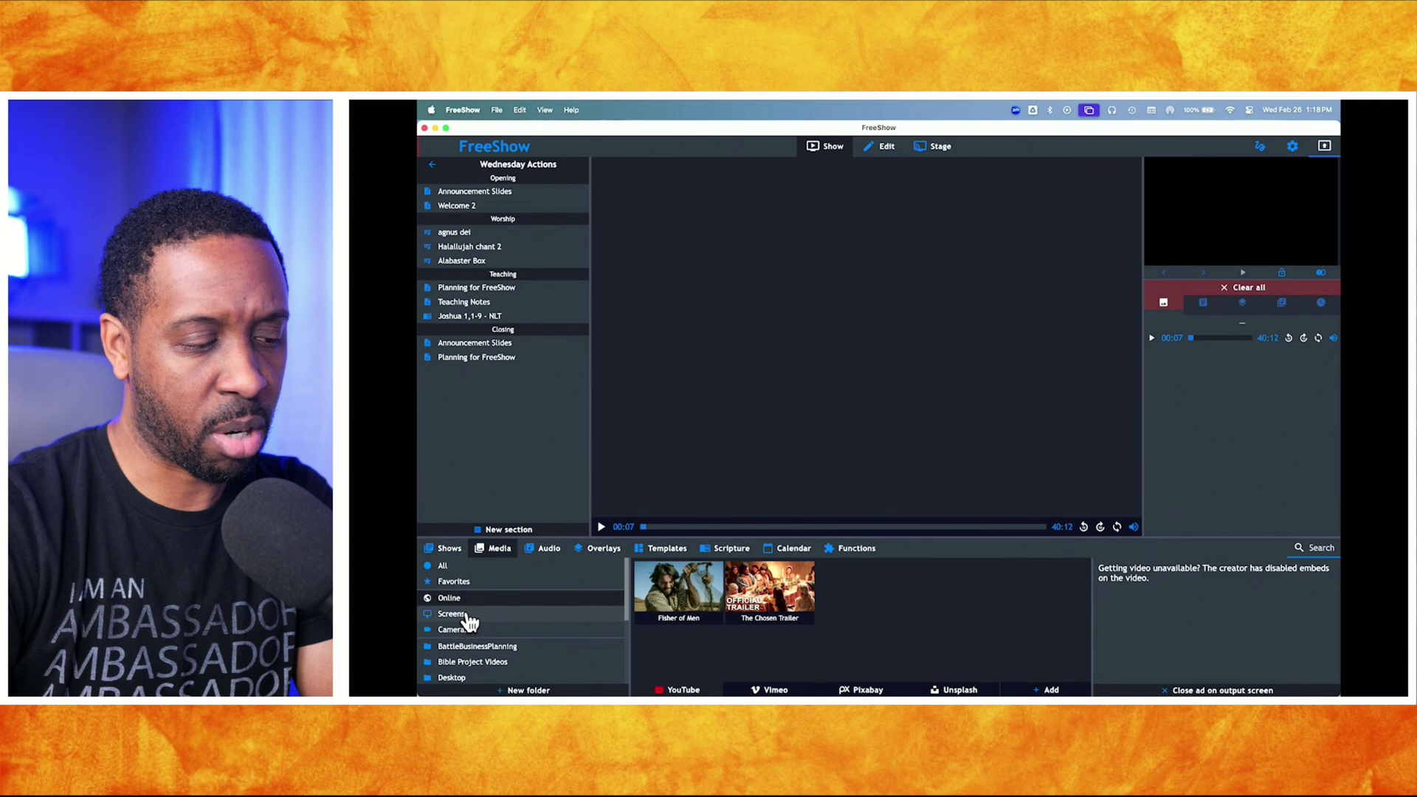
scroll(480, 664, "down", 3)
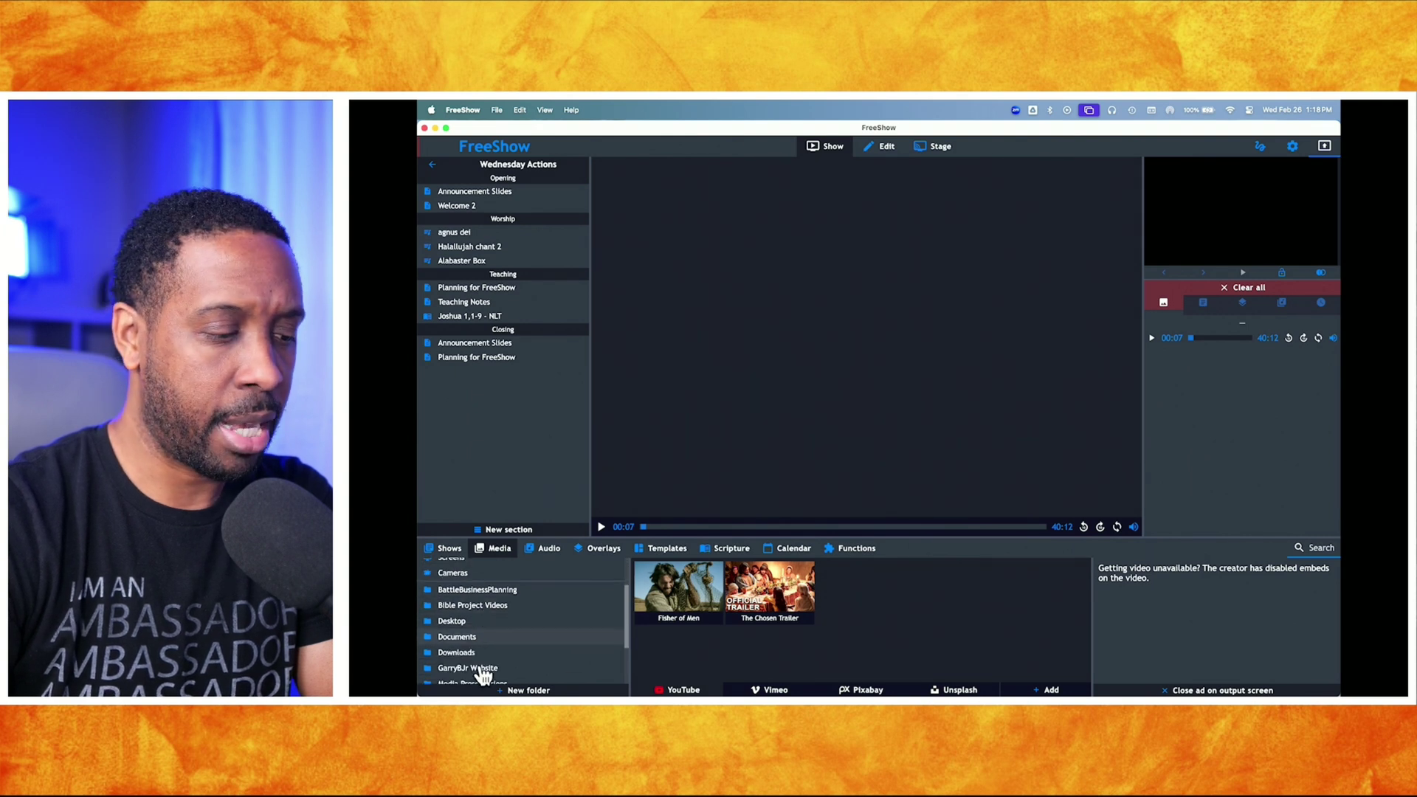
scroll(483, 676, "up", 3)
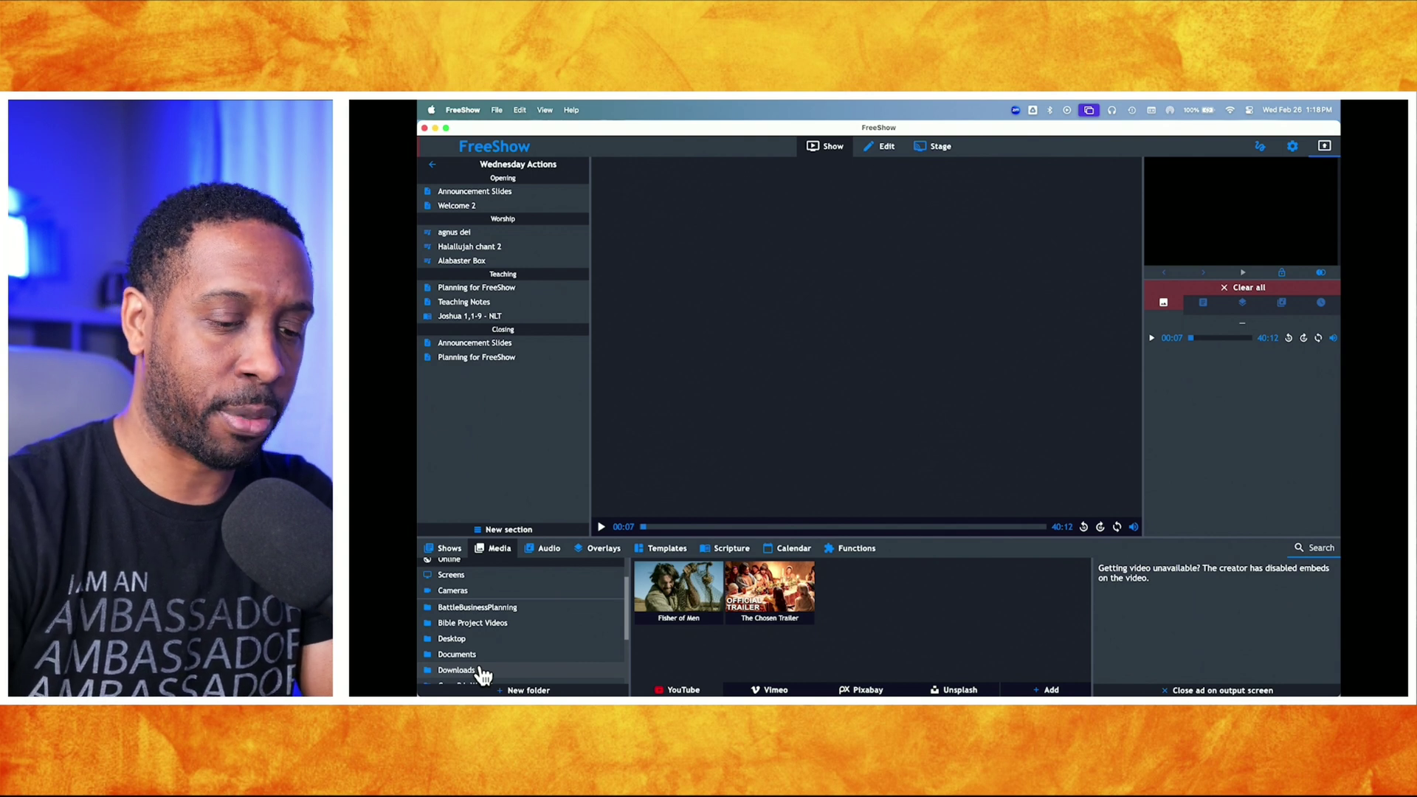
scroll(483, 673, "up", 2)
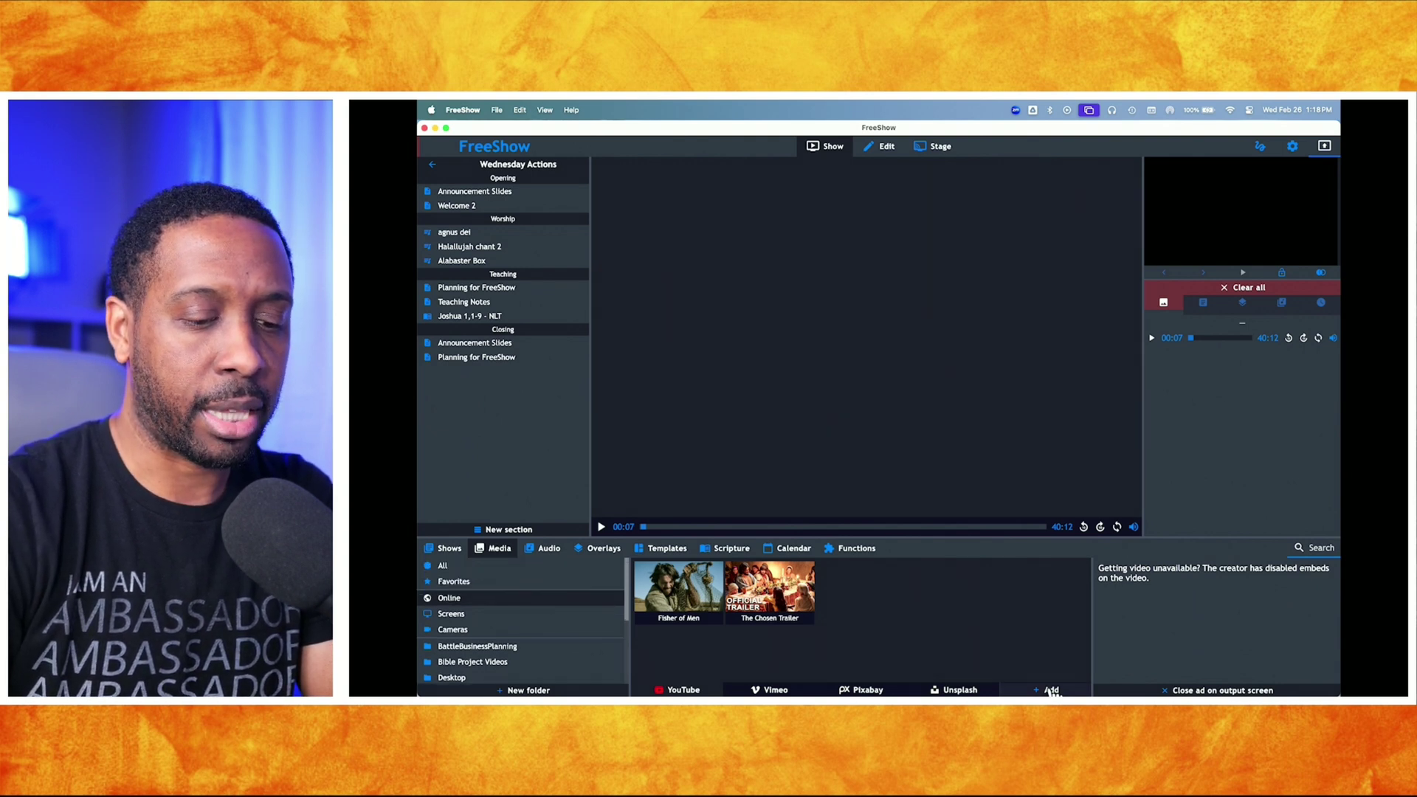
Start a new YouTube player entry and name it with the channel name followed by "Recreate Video".
left_click(1047, 691)
left_click(886, 403)
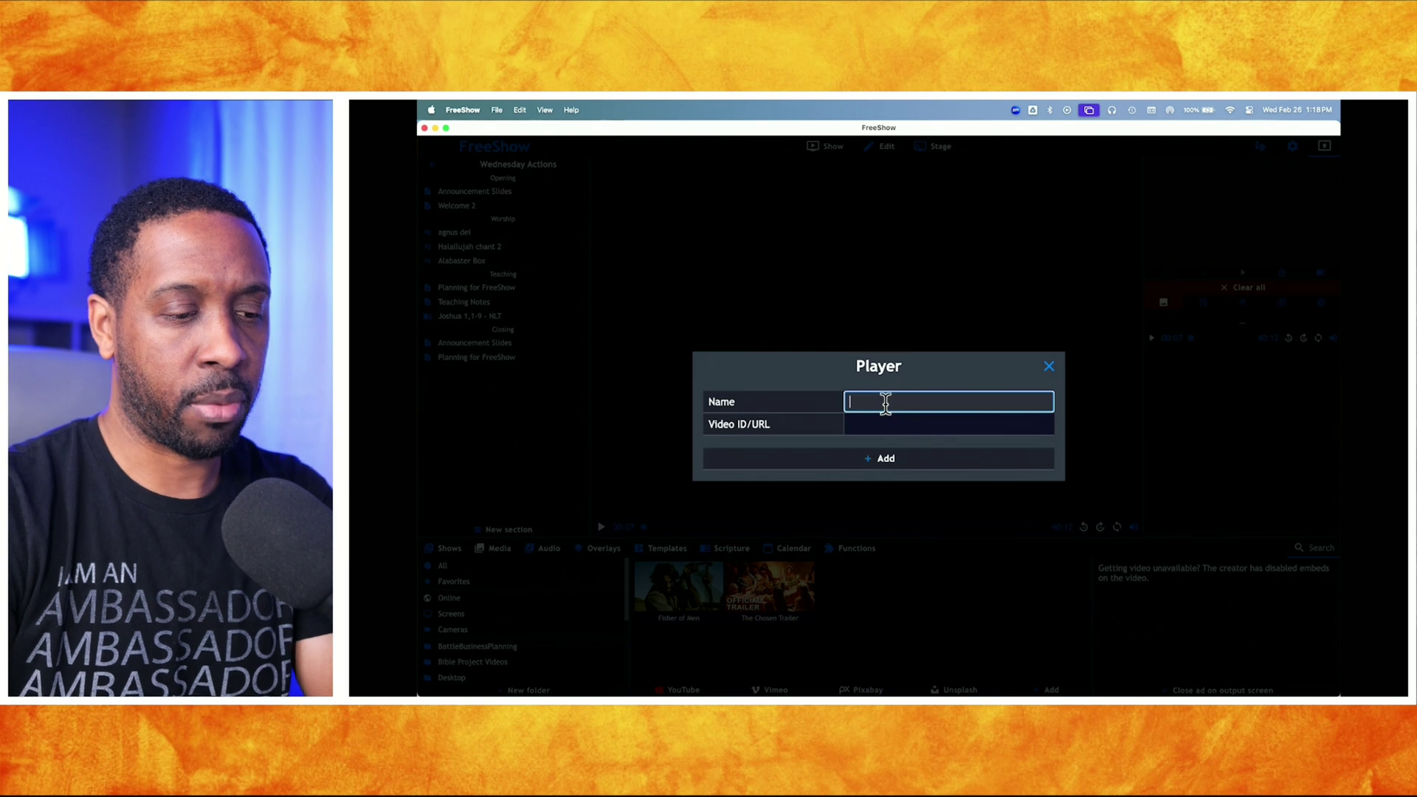
type("Gar")
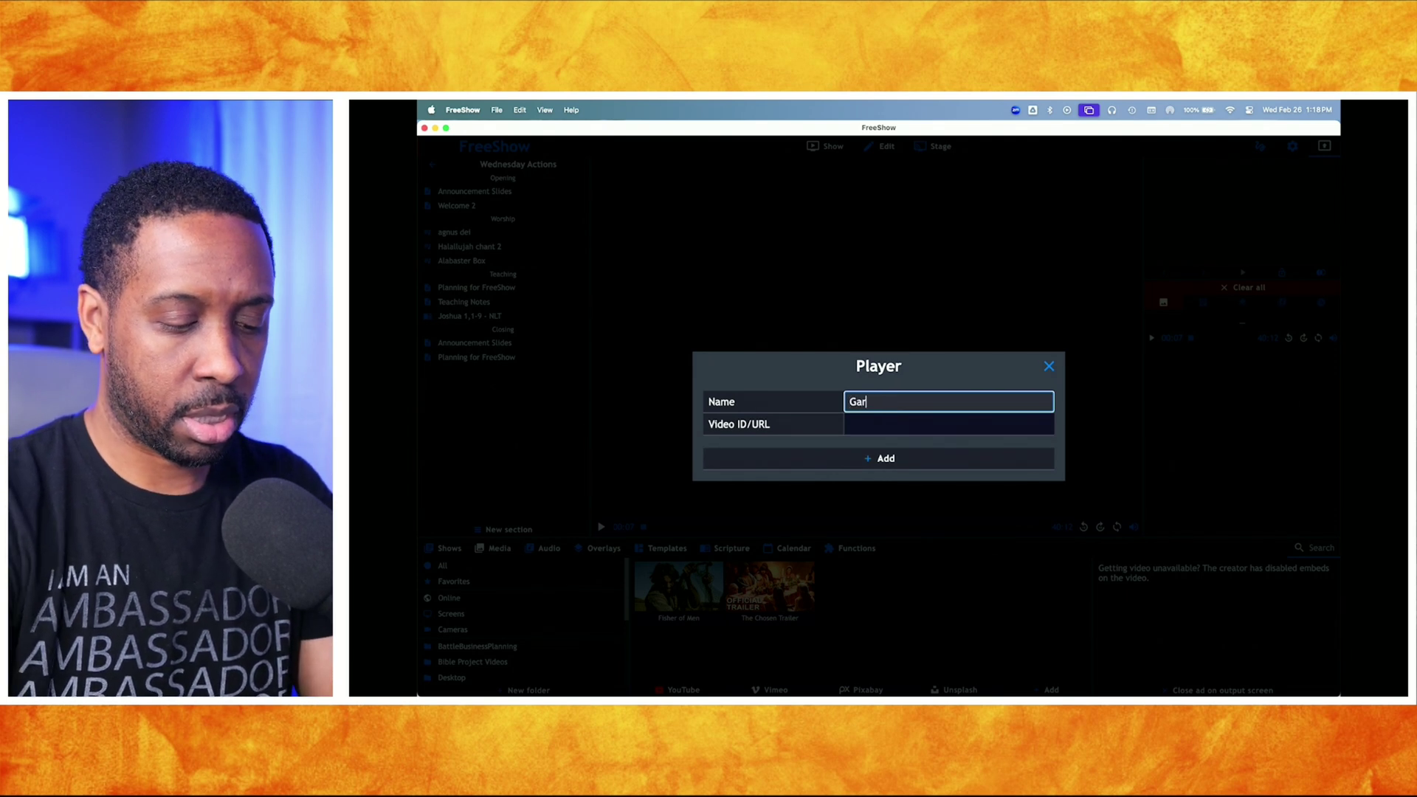
type("ryBk")
key("BackSpace")
type("j")
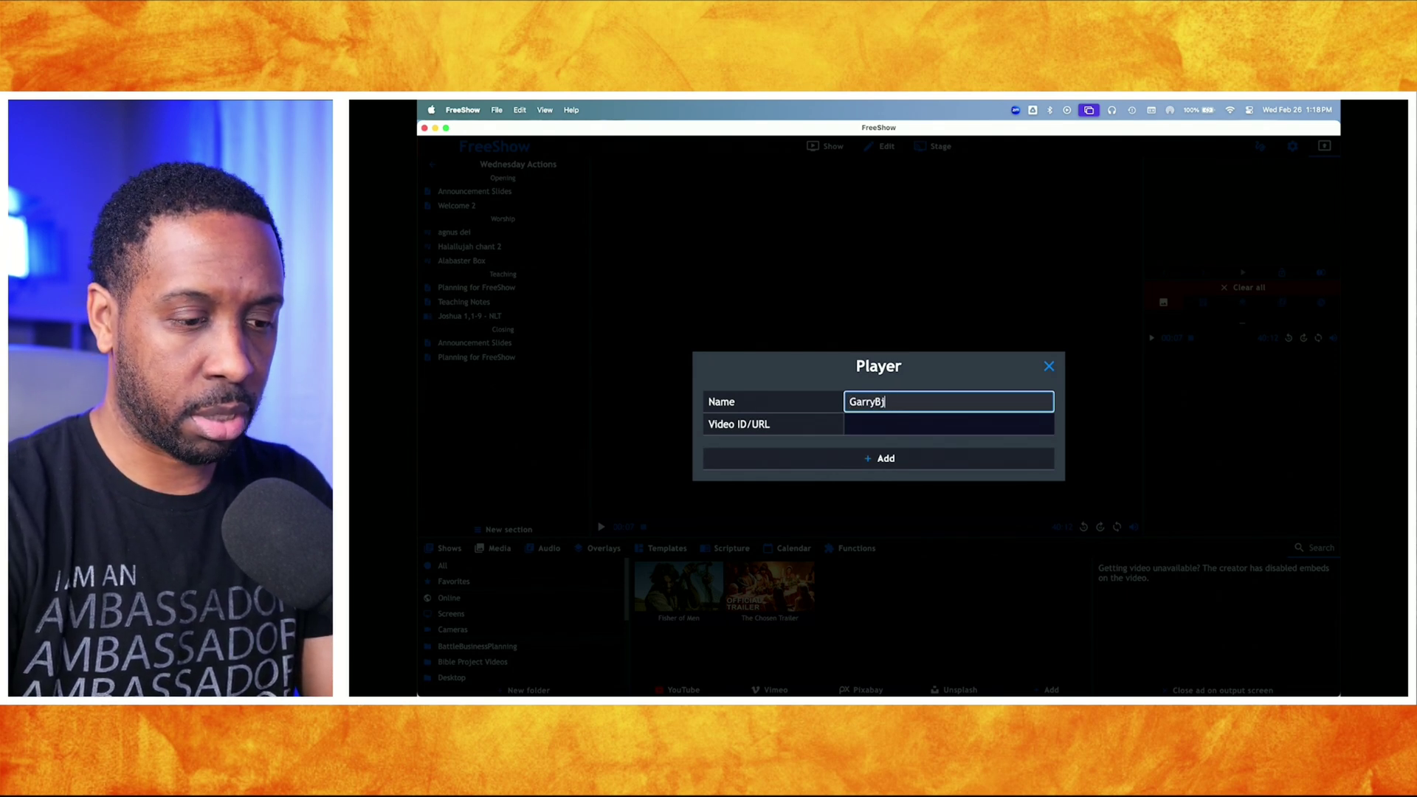
key("BackSpace")
type("Jr ")
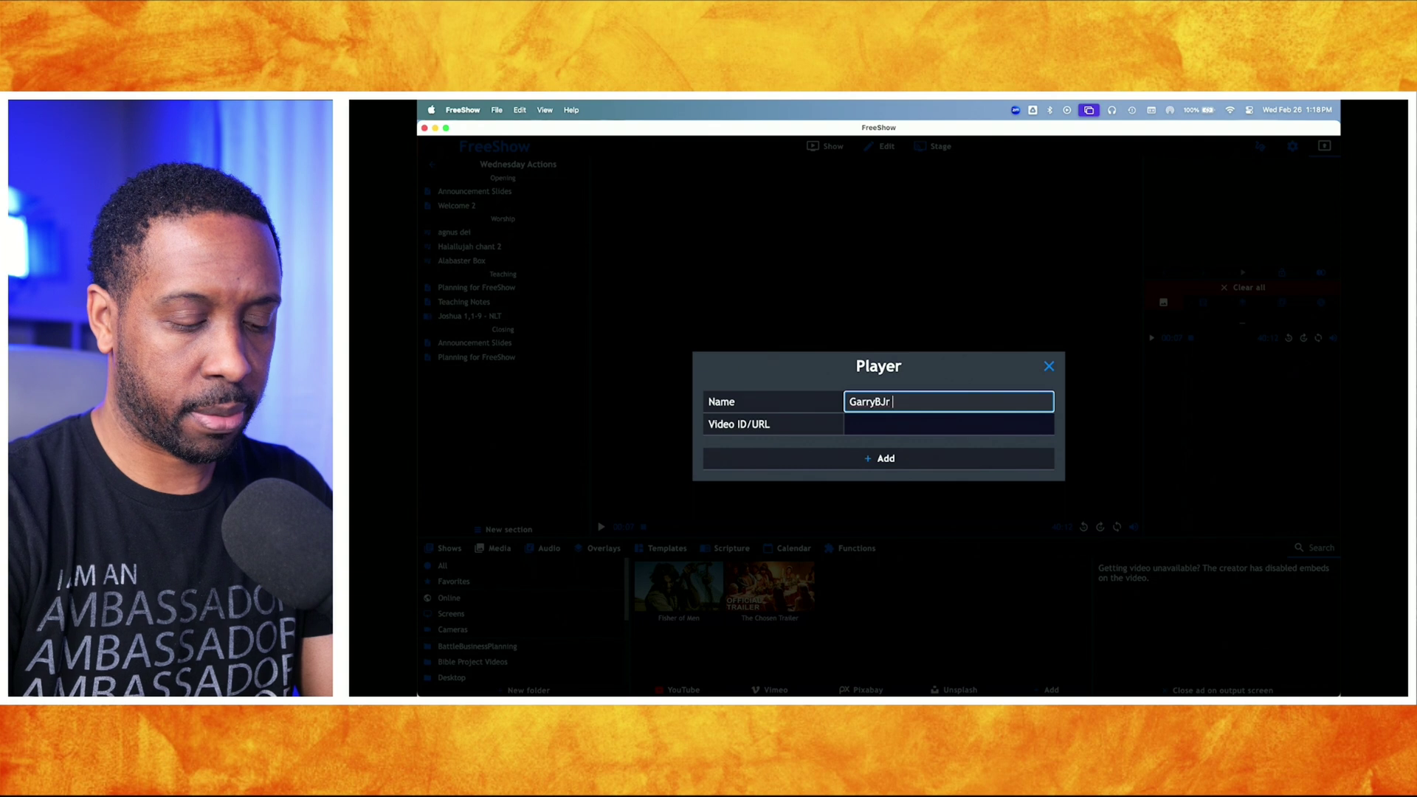
type("Recreat")
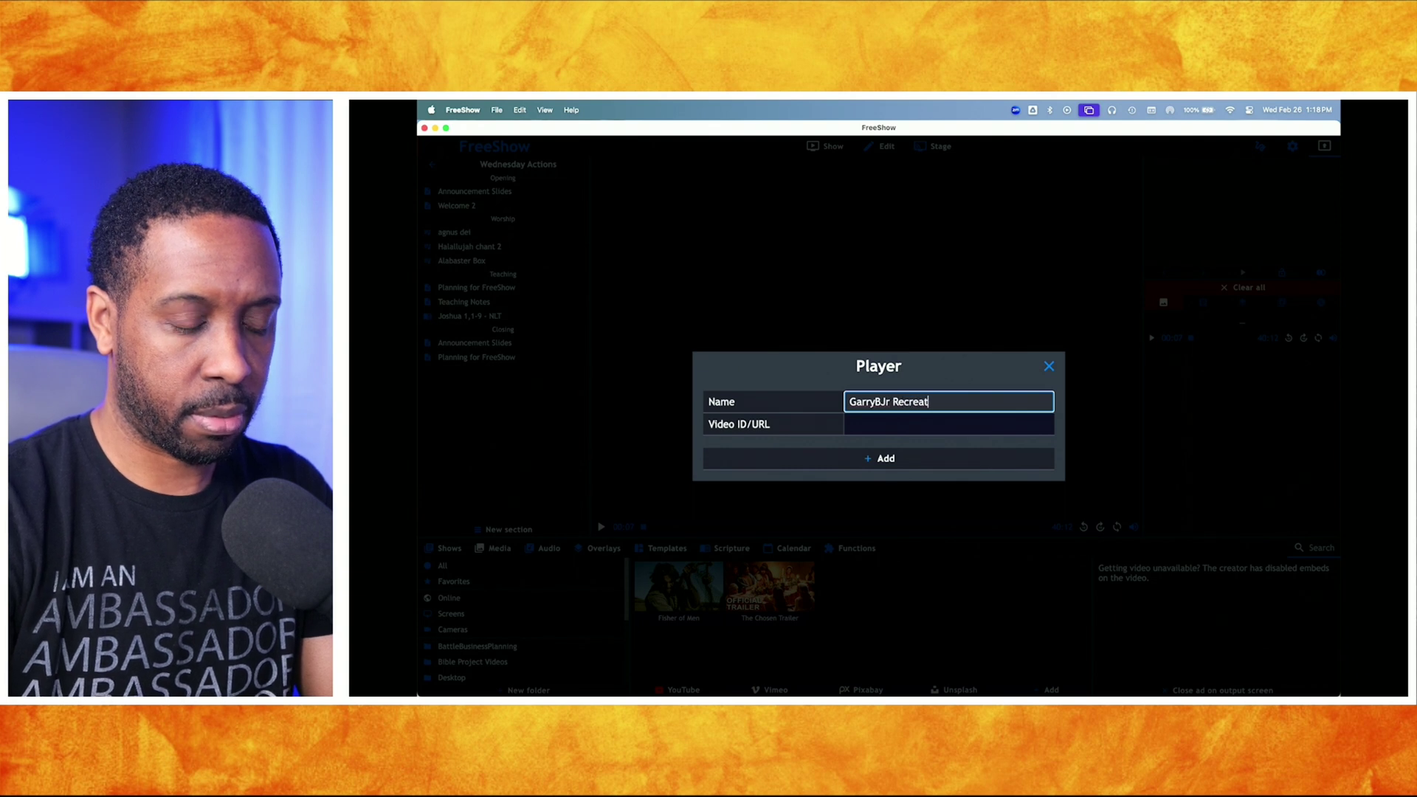
type("e Vi")
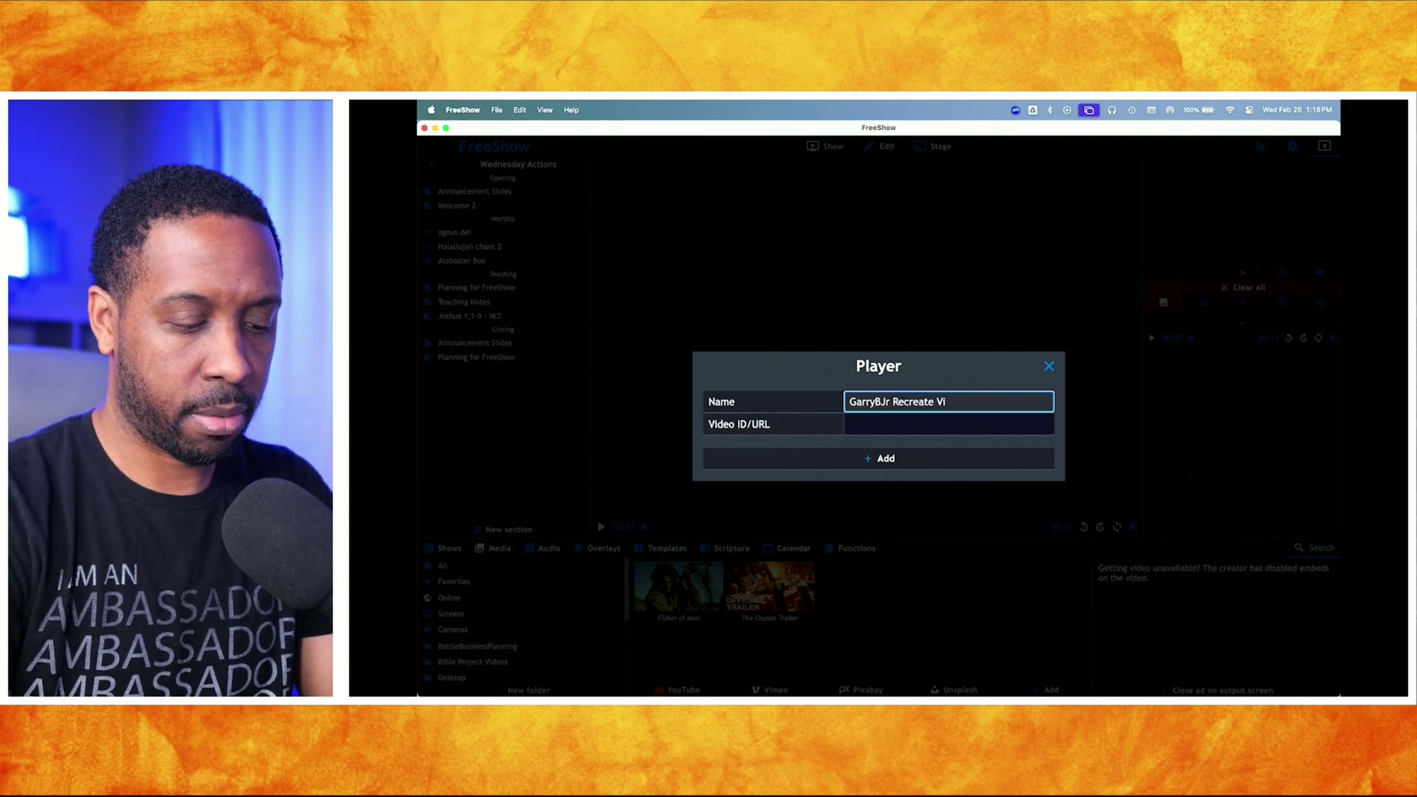
type("deo")
Paste the copied YouTube link as the player's Video ID/URL and add the player.
left_click(874, 425)
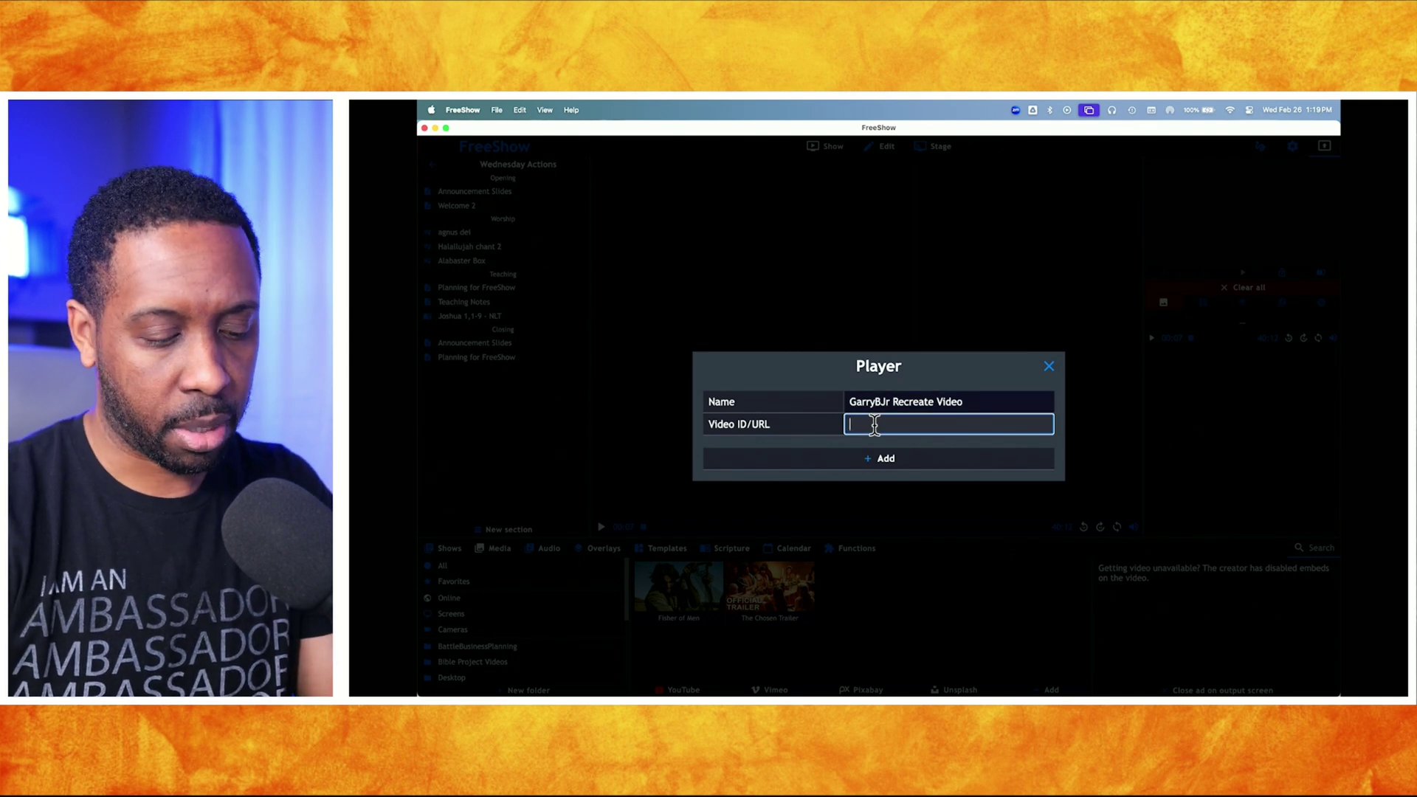
key("super+v")
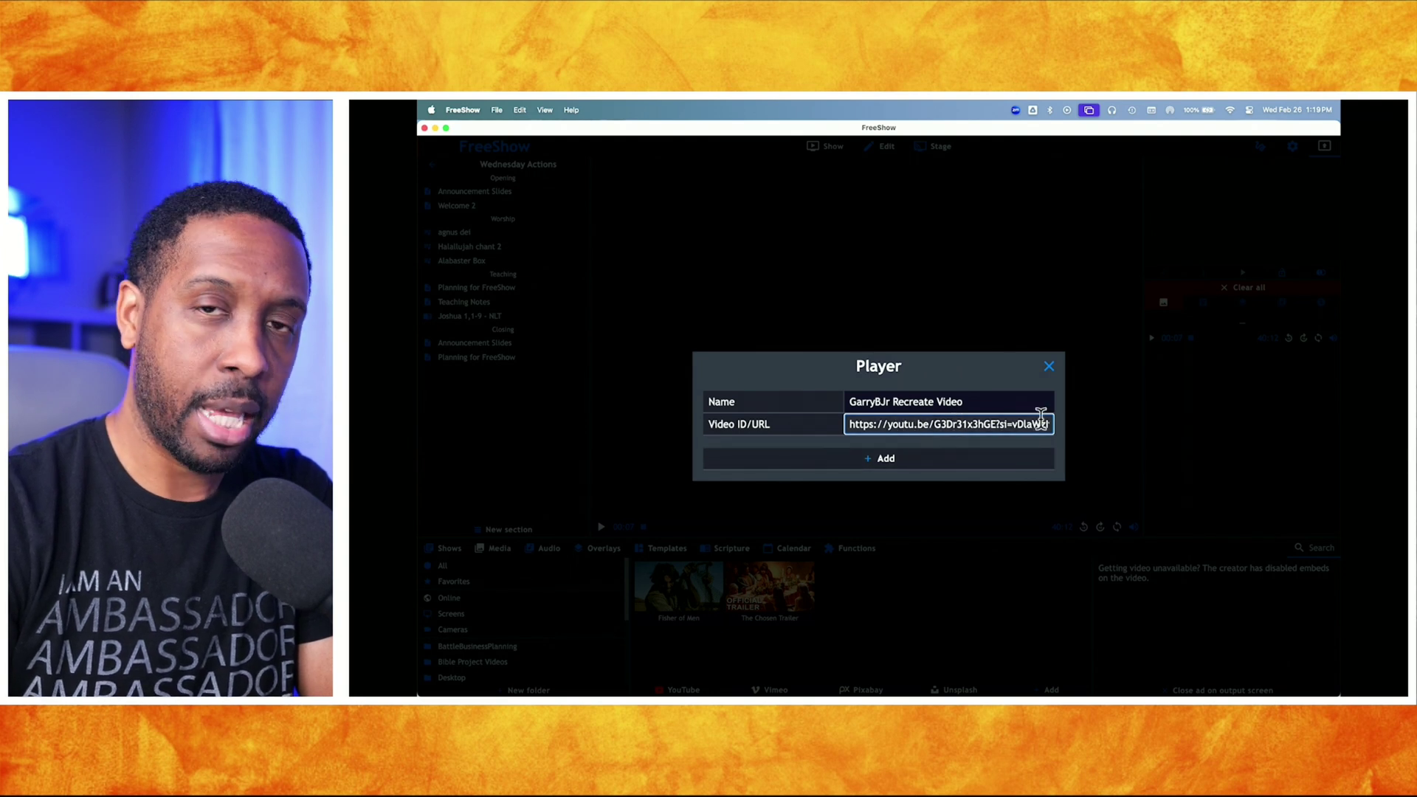
left_click(891, 459)
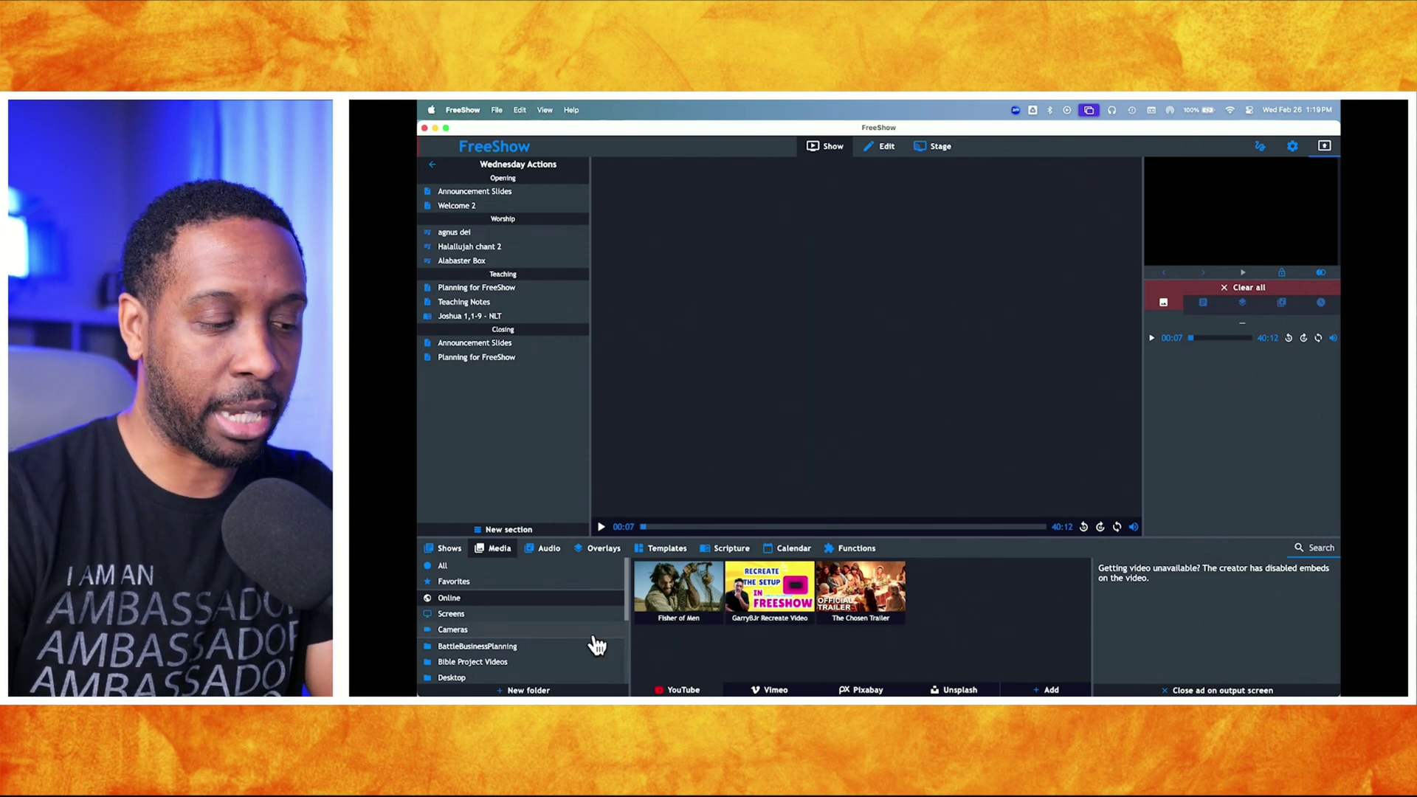
Place the new YouTube video in the project's Teaching section, directly below Planning for FreeShow.
scroll(538, 655, "down", 3)
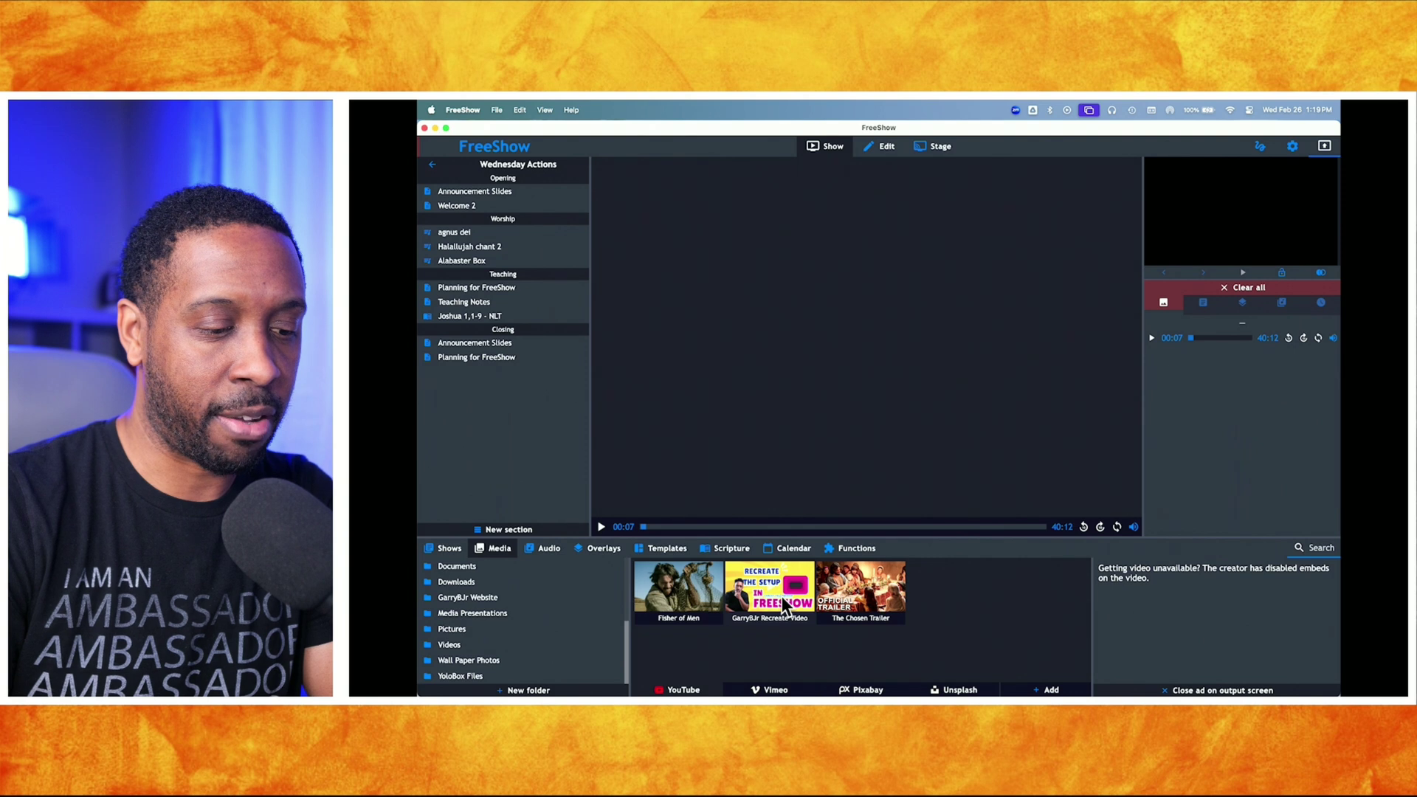
left_click_drag(782, 596, 482, 295)
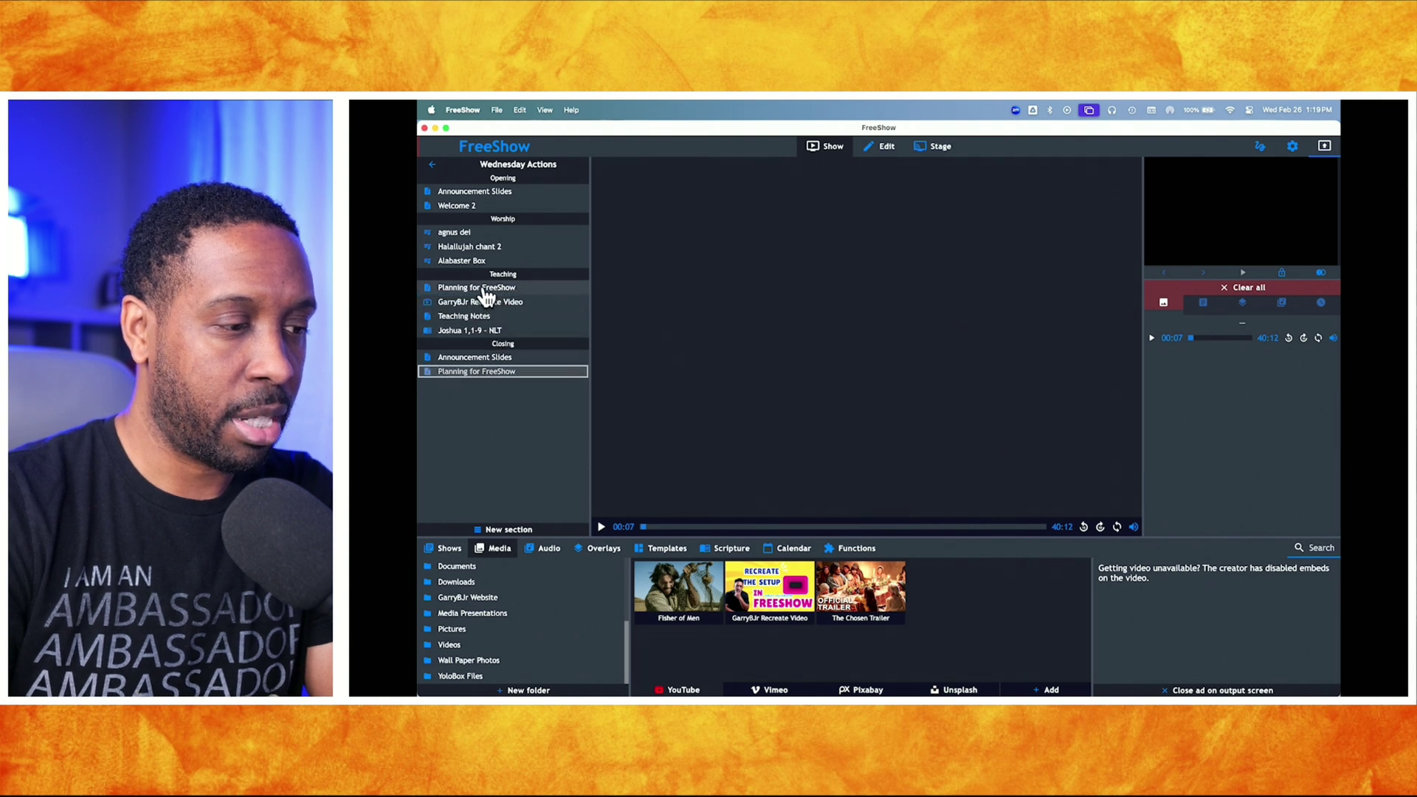
Open Planning for FreeShow in the Teaching section and output the Planning Defined slide, followed by the final Planning in FreeShow slide.
left_click(484, 287)
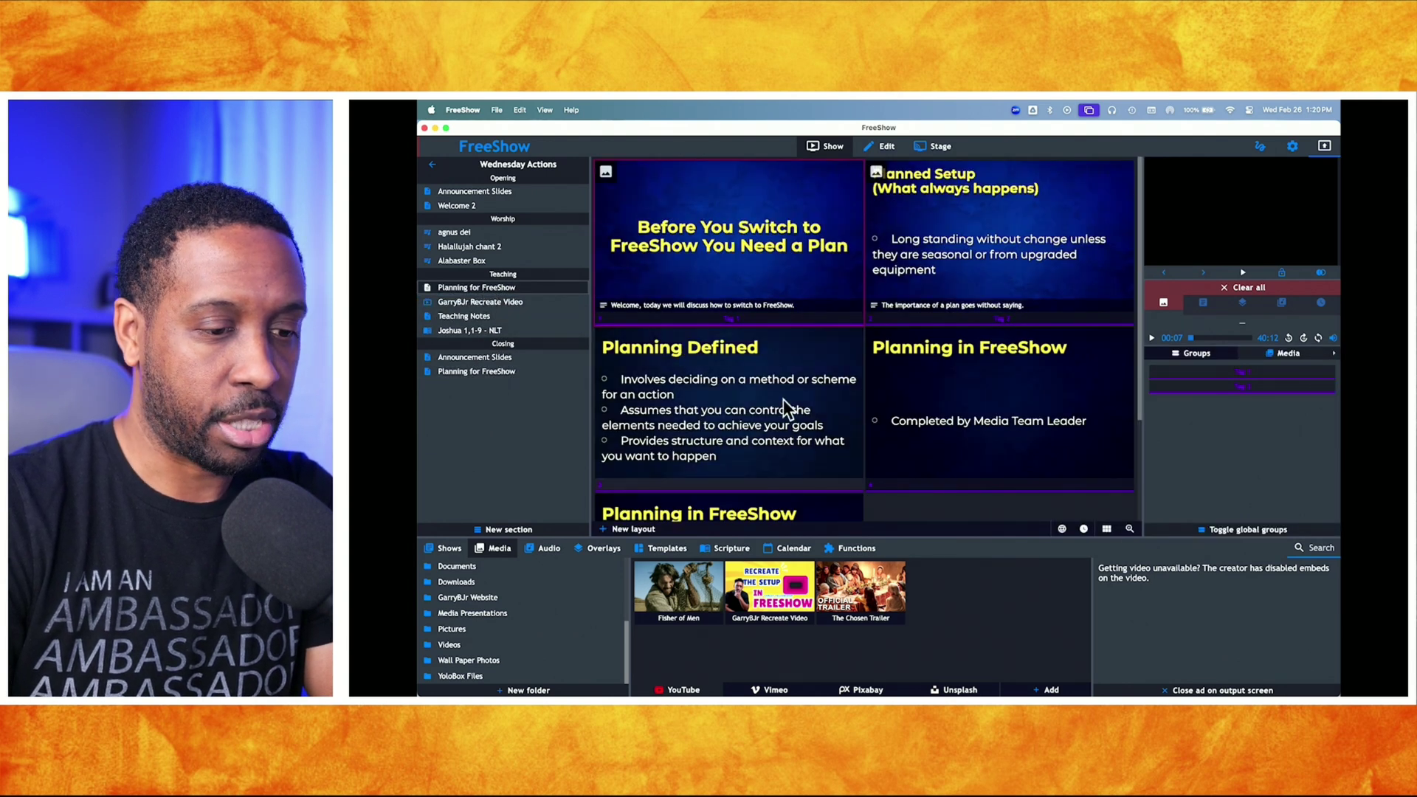
scroll(787, 409, "down", 3)
left_click(804, 320)
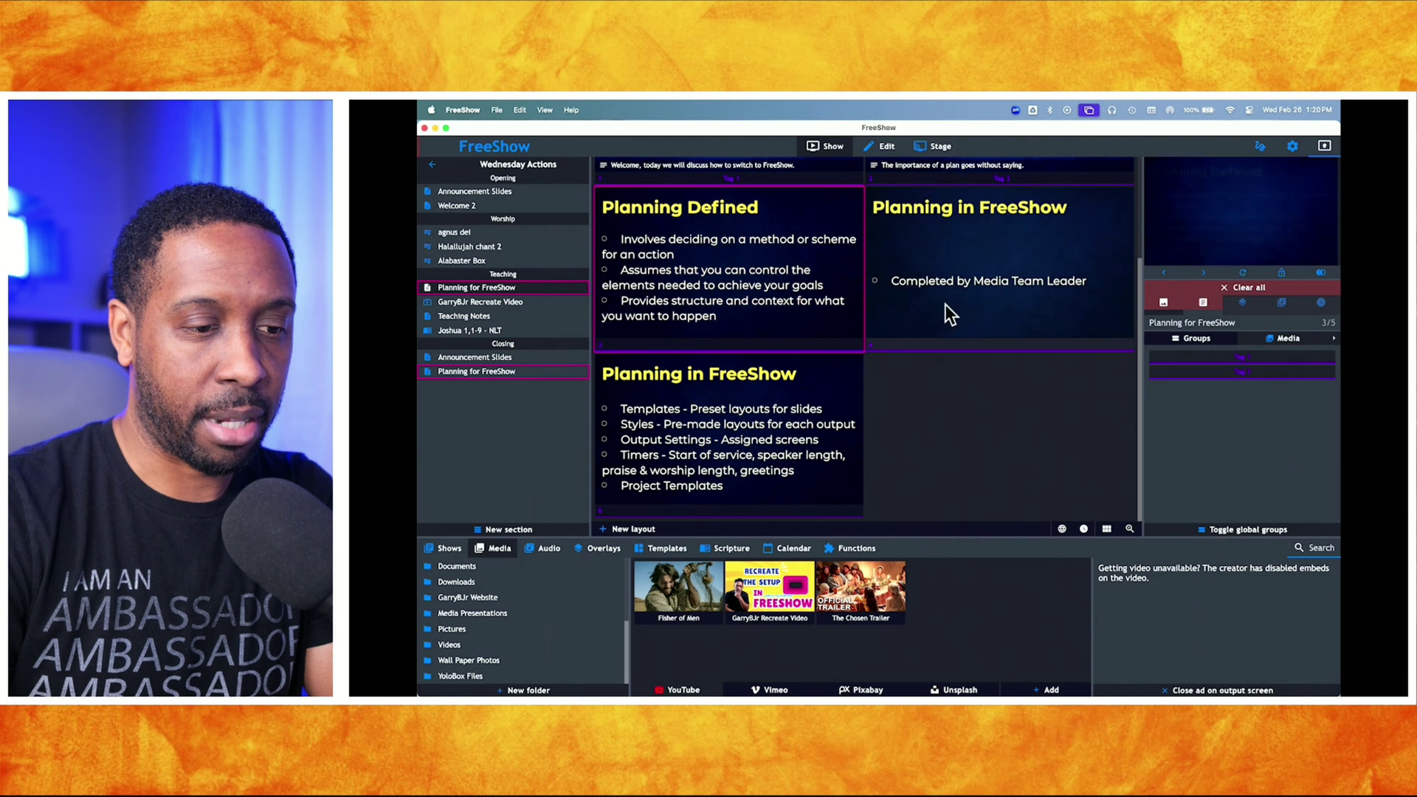
left_click(800, 412)
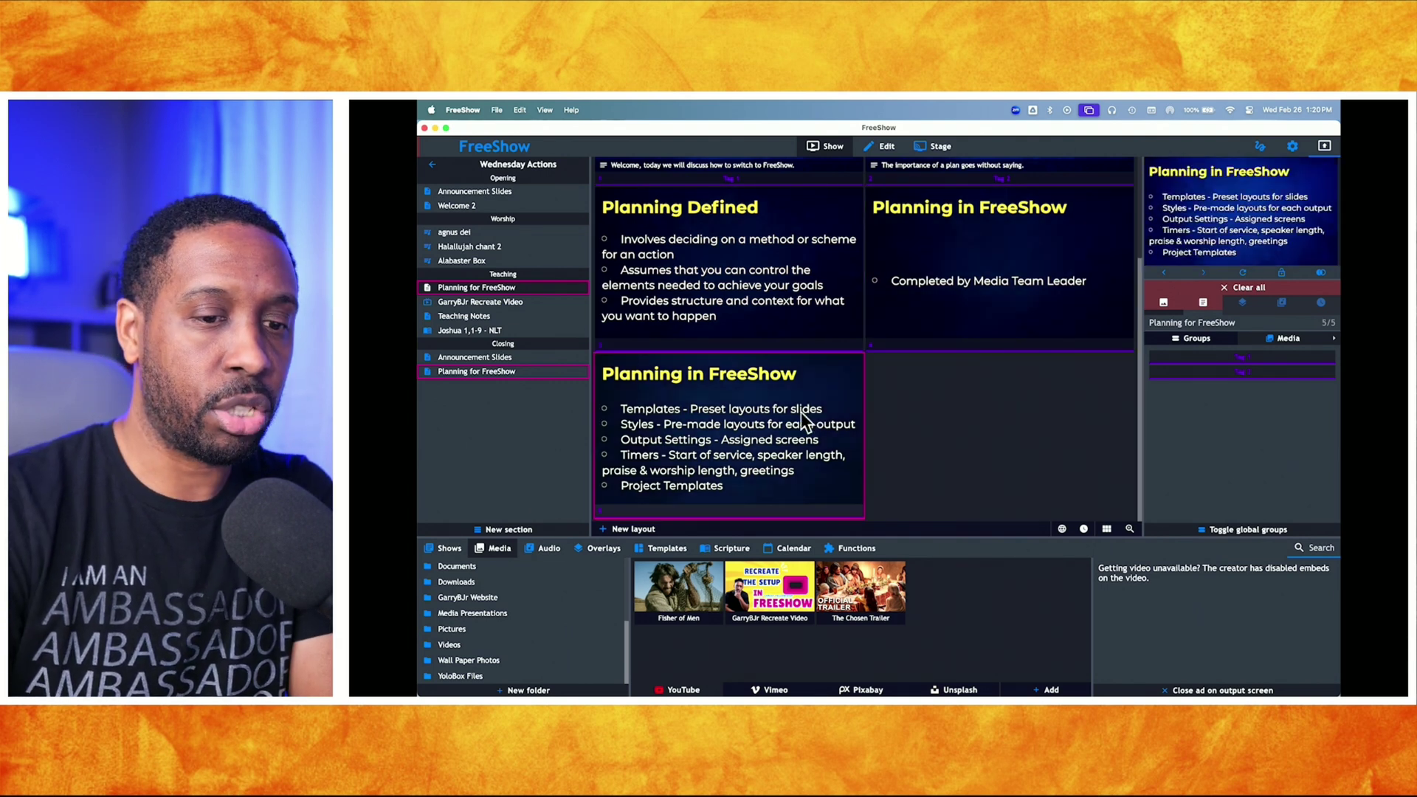
Open the YouTube video in the Teaching section, play it to the output, and pause it.
left_click(482, 303)
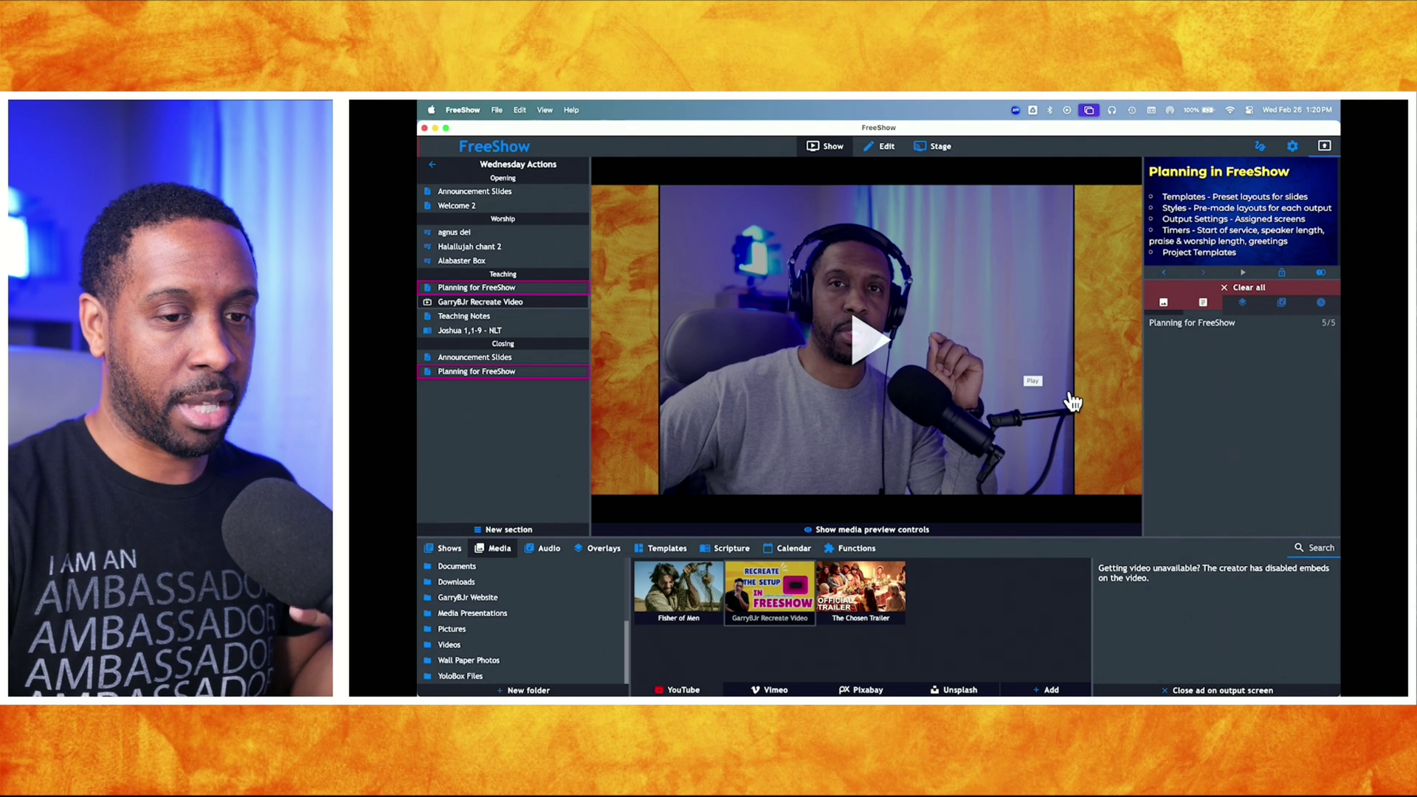
left_click(868, 345)
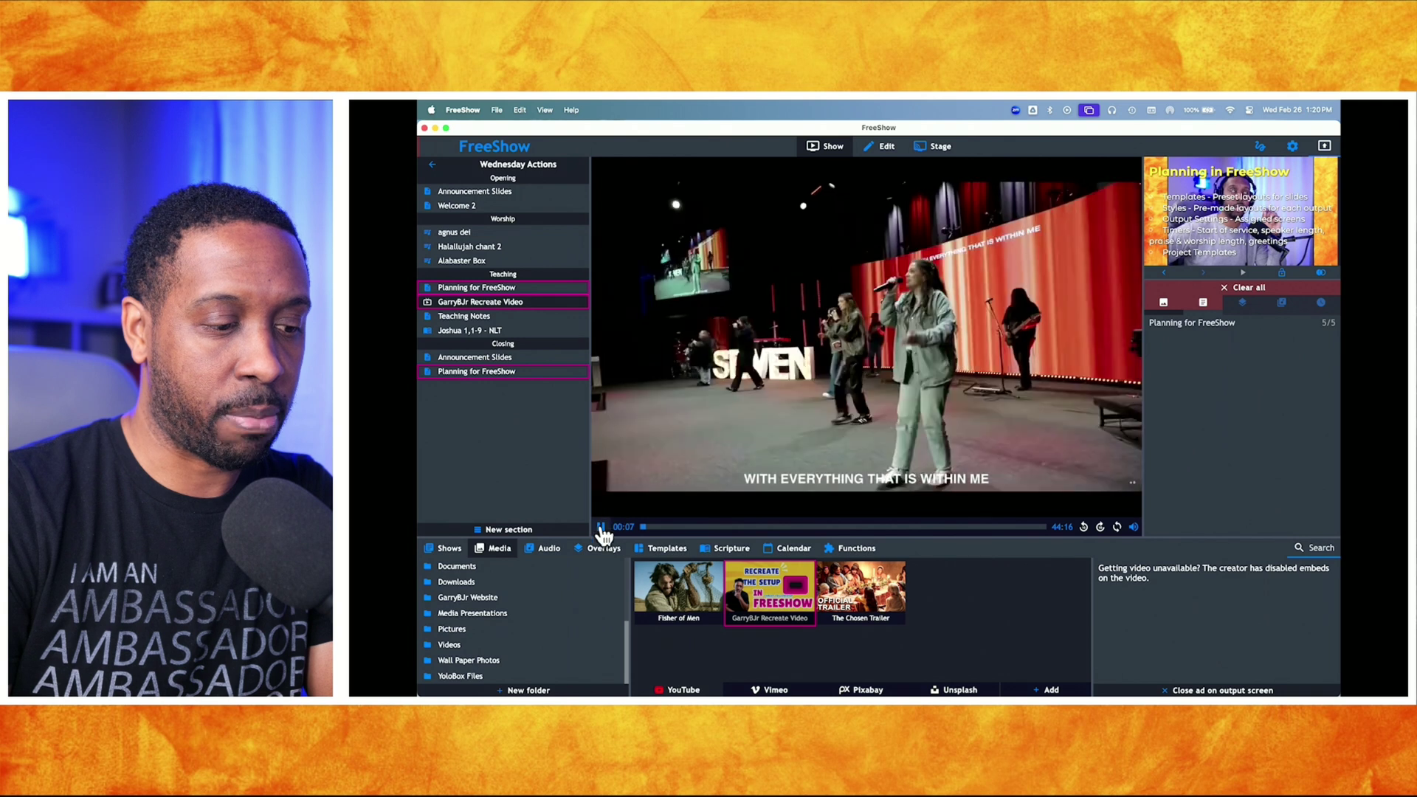
left_click(601, 527)
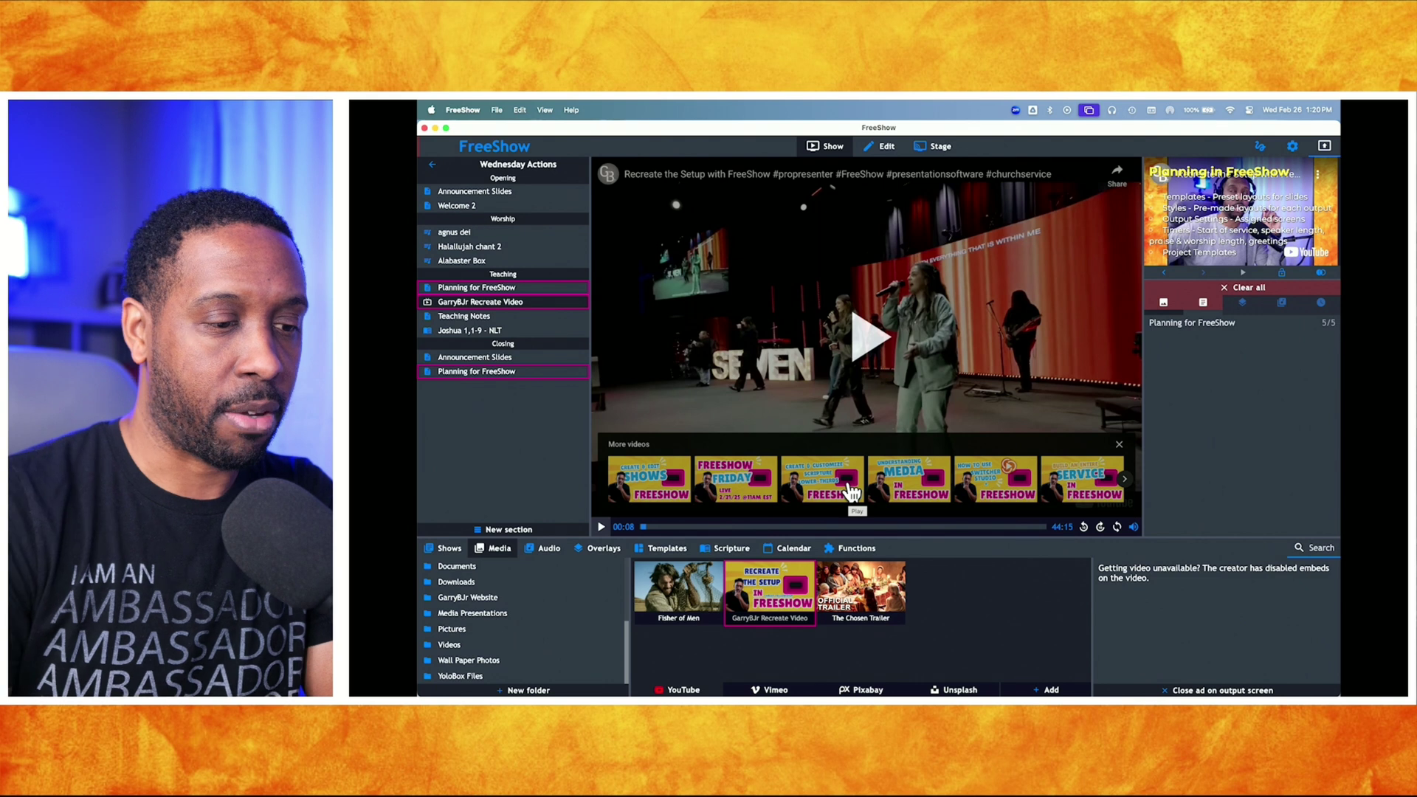
Rewind the paused YouTube video to 00:00.
left_click(645, 527)
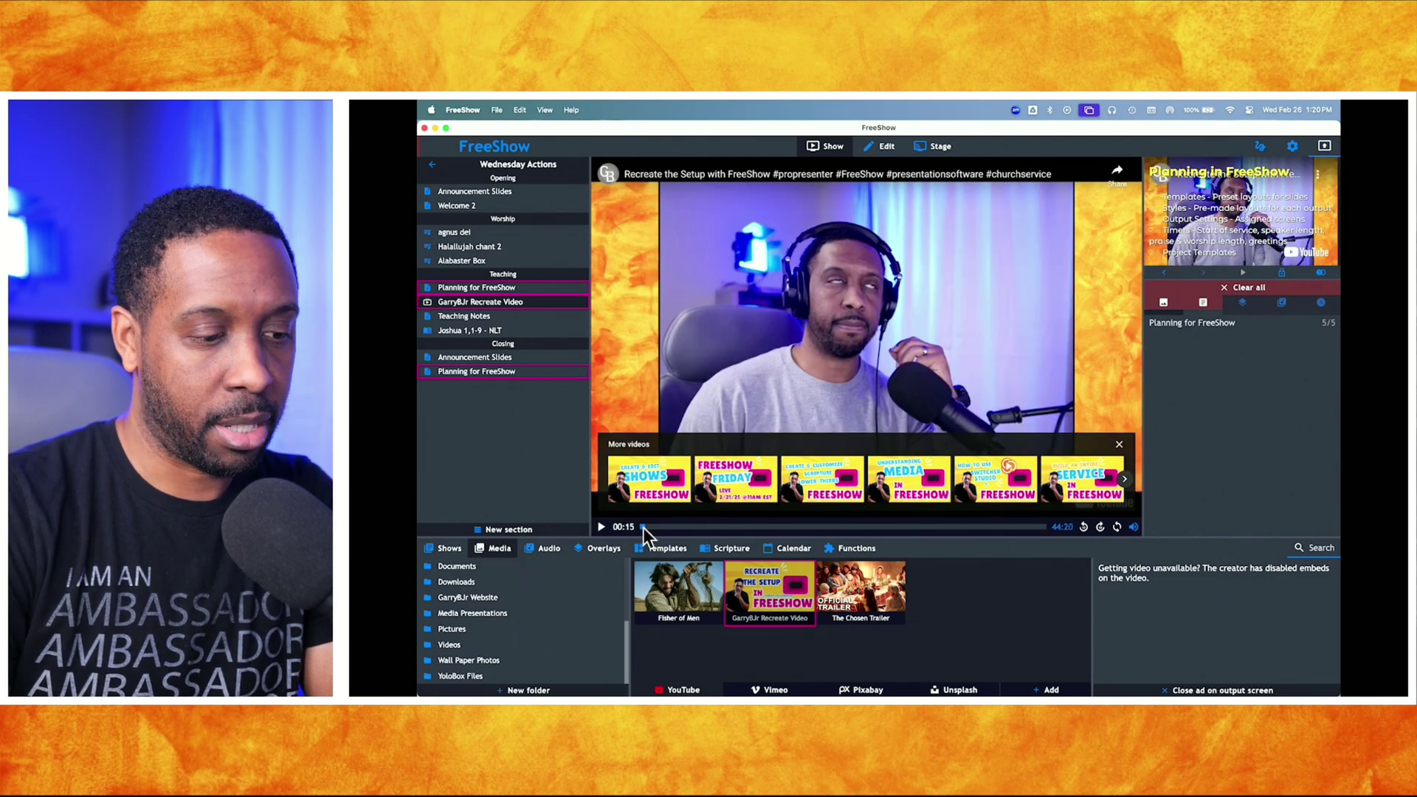
left_click(641, 527)
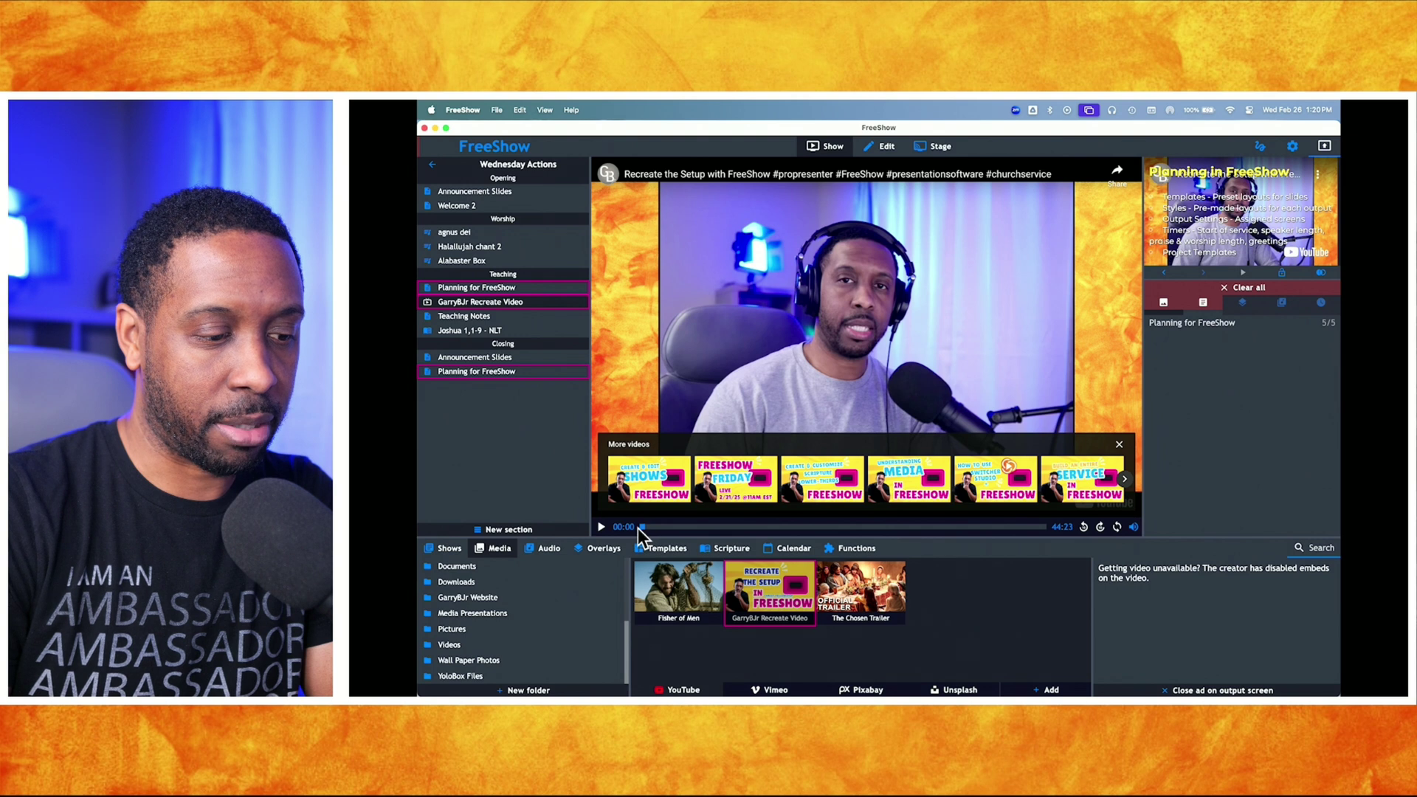
left_click(880, 273)
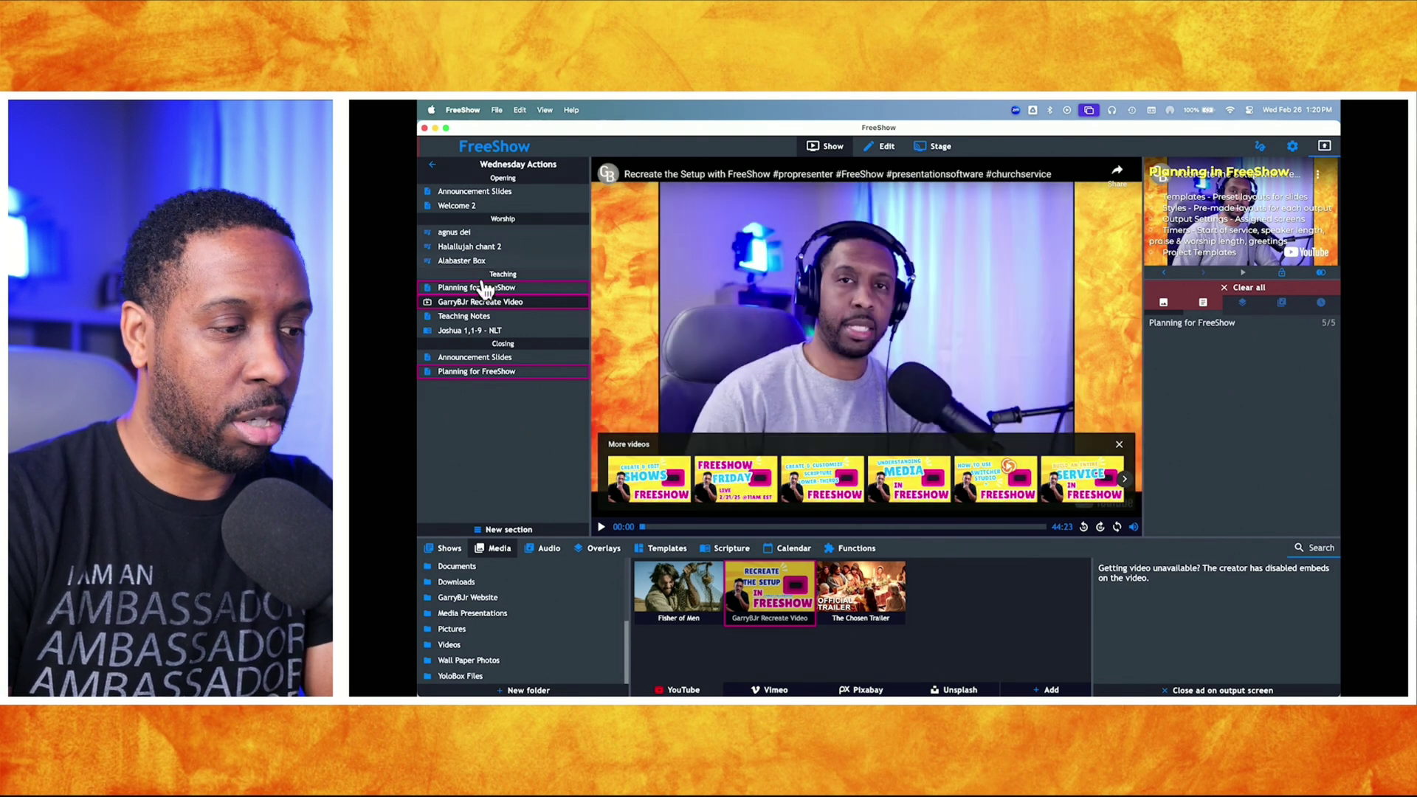
Return to the Teaching section's Planning for FreeShow and output its slides, including Planning Defined, ending on the final Planning in FreeShow slide.
left_click(484, 287)
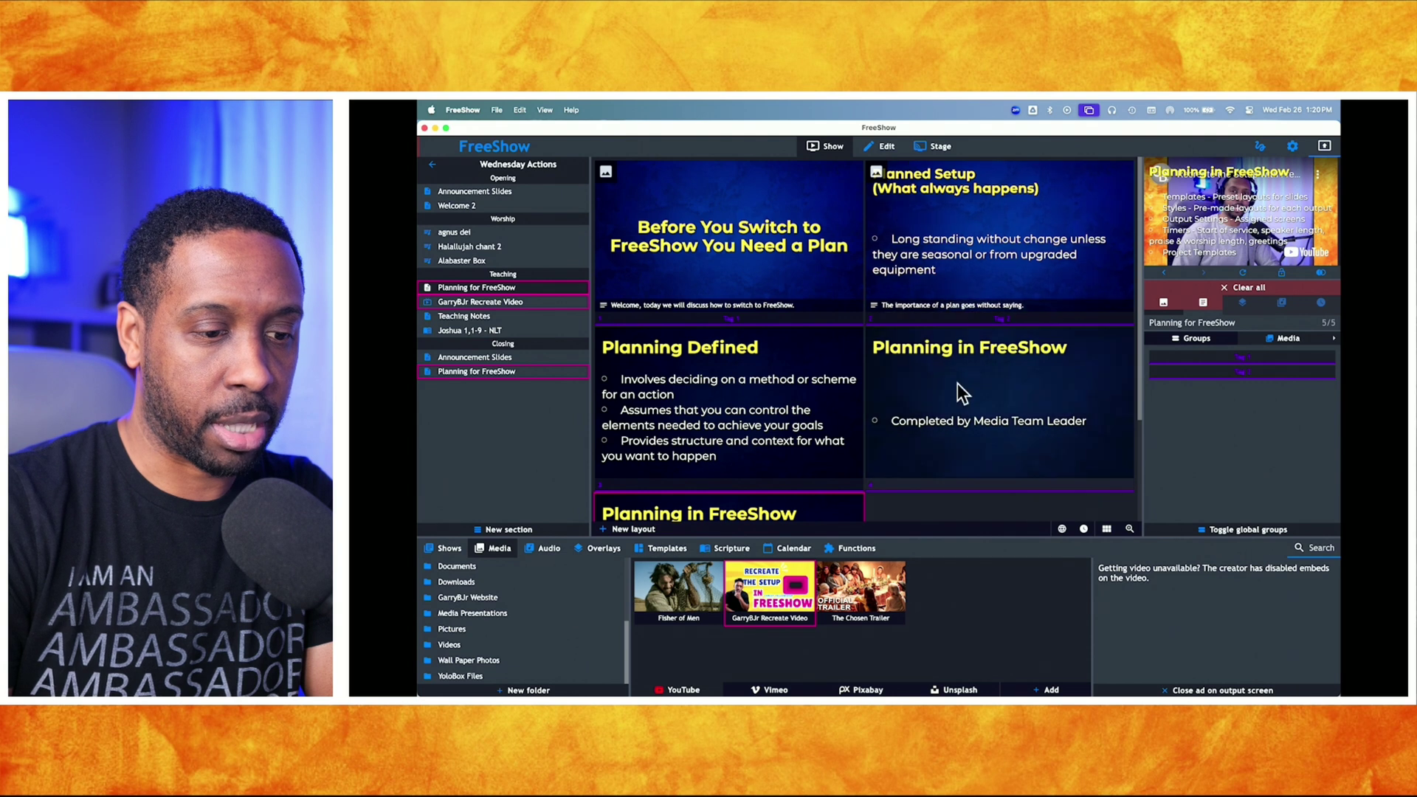
left_click(958, 384)
left_click(801, 437)
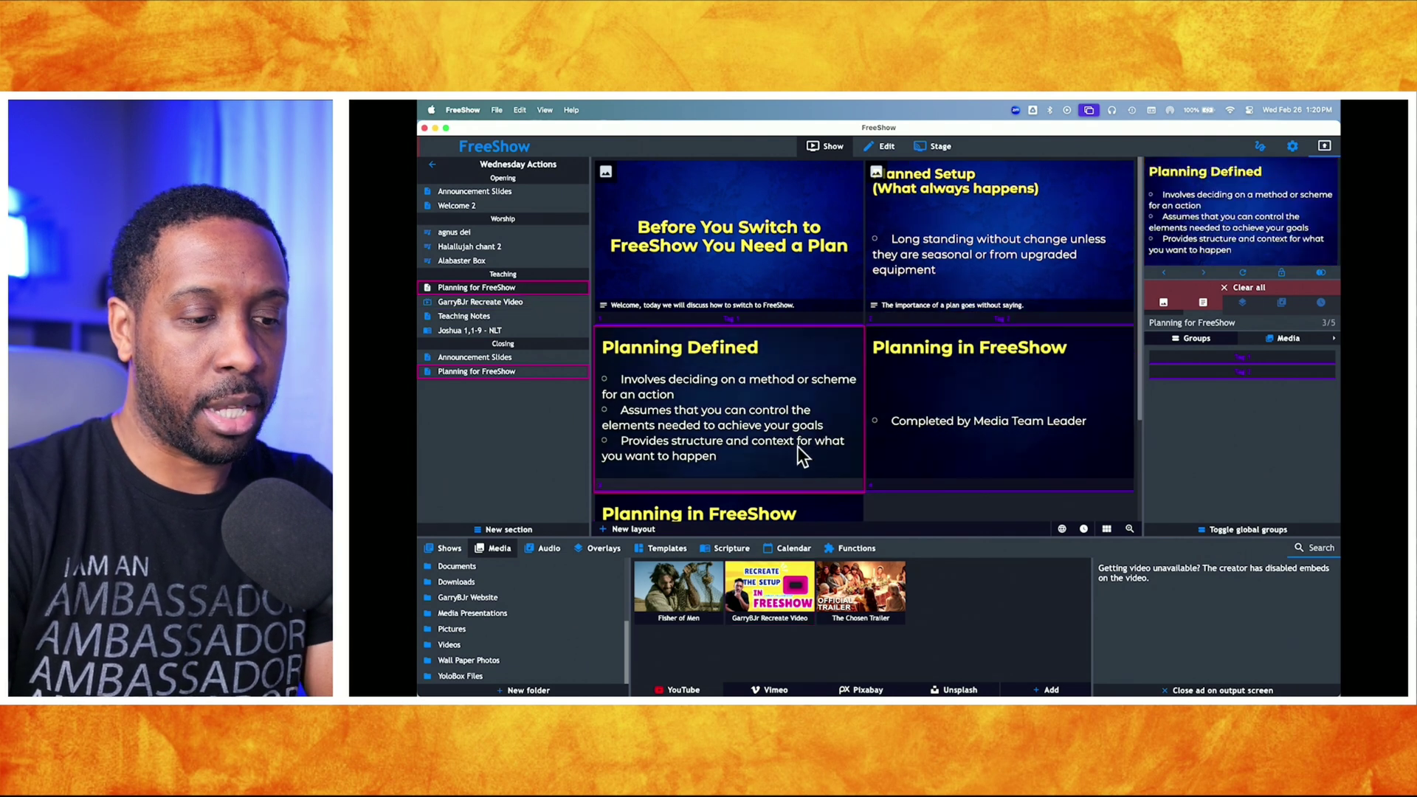
scroll(792, 493, "down", 2)
left_click(791, 496)
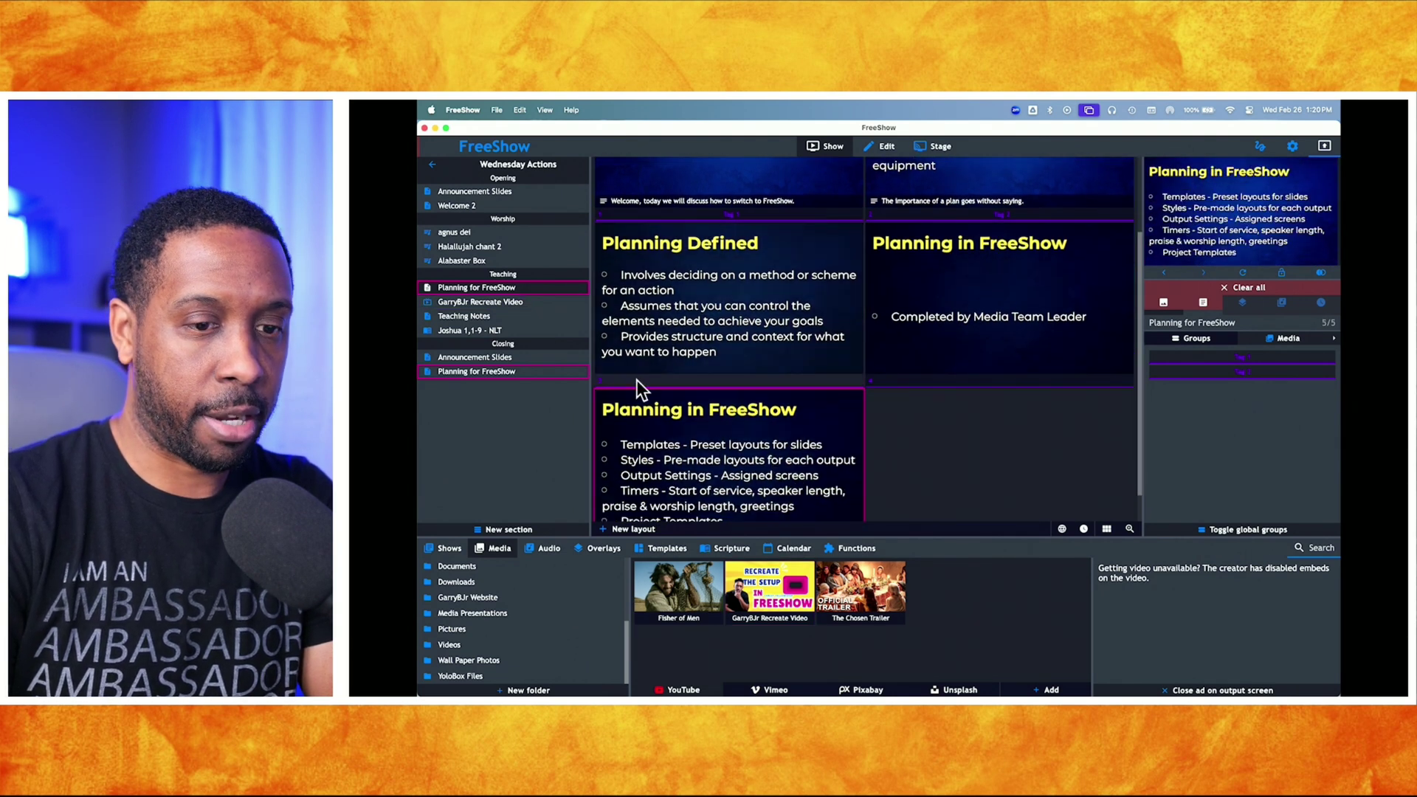
Clear all output, play the Teaching section's YouTube video to the output, and skip ahead to about 05:47.
left_click(515, 304)
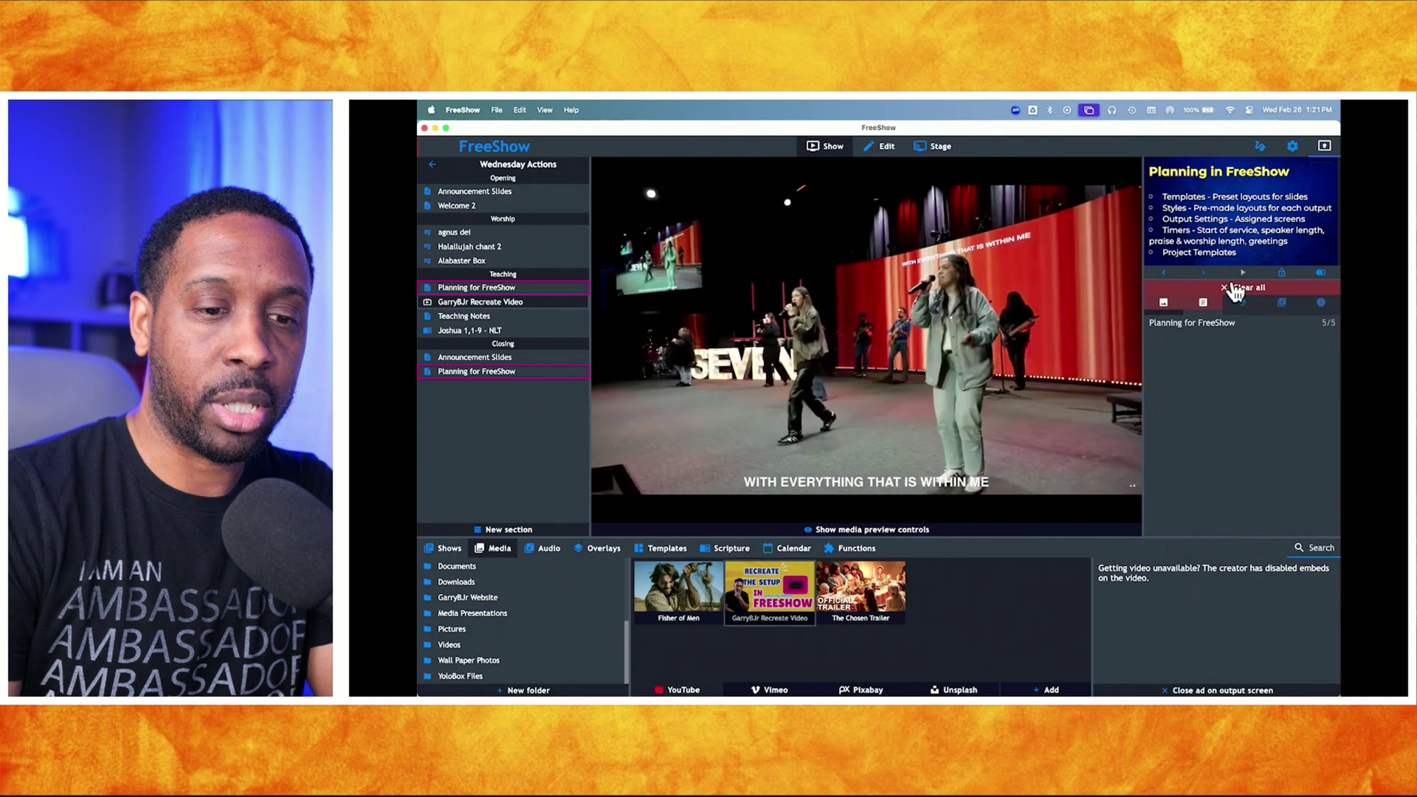
left_click(1235, 287)
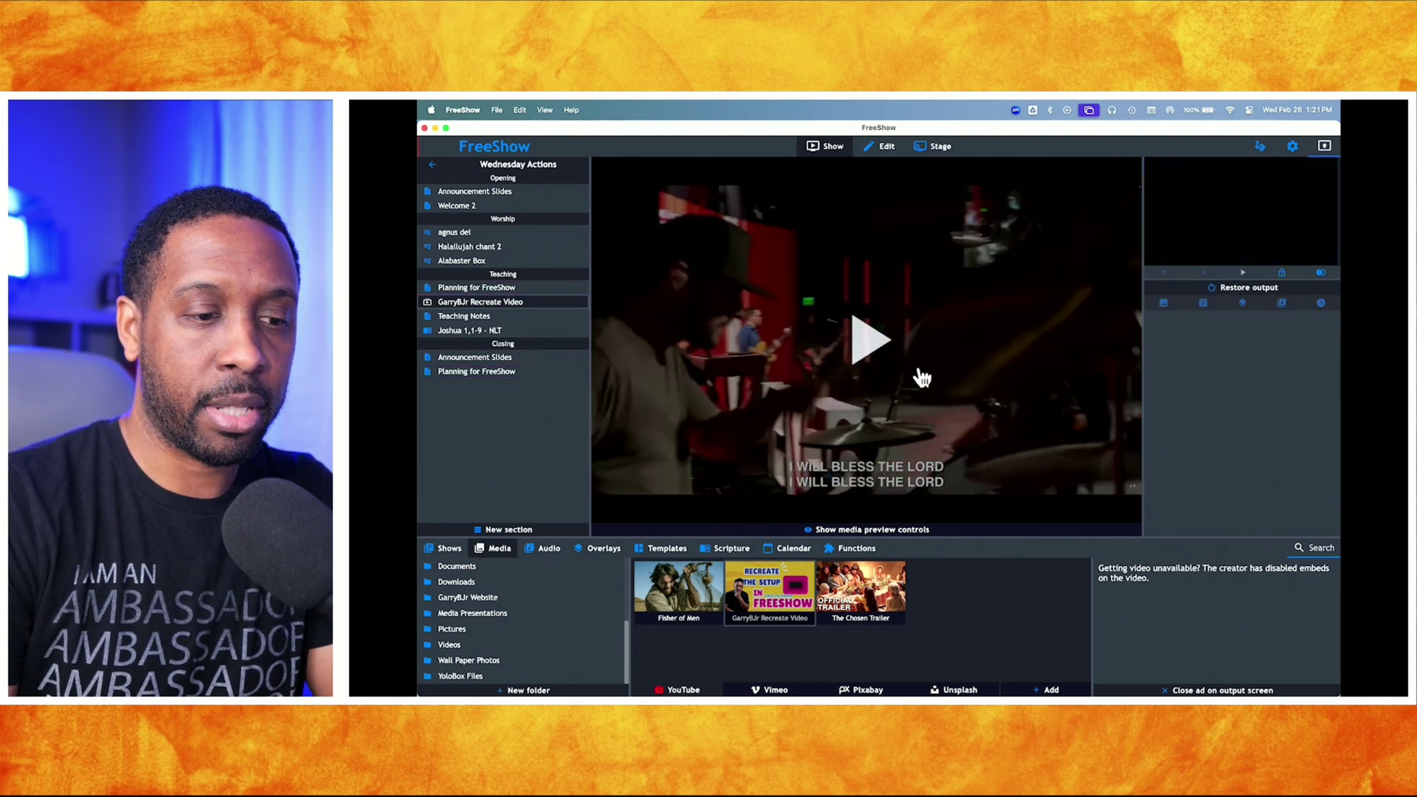
left_click(871, 341)
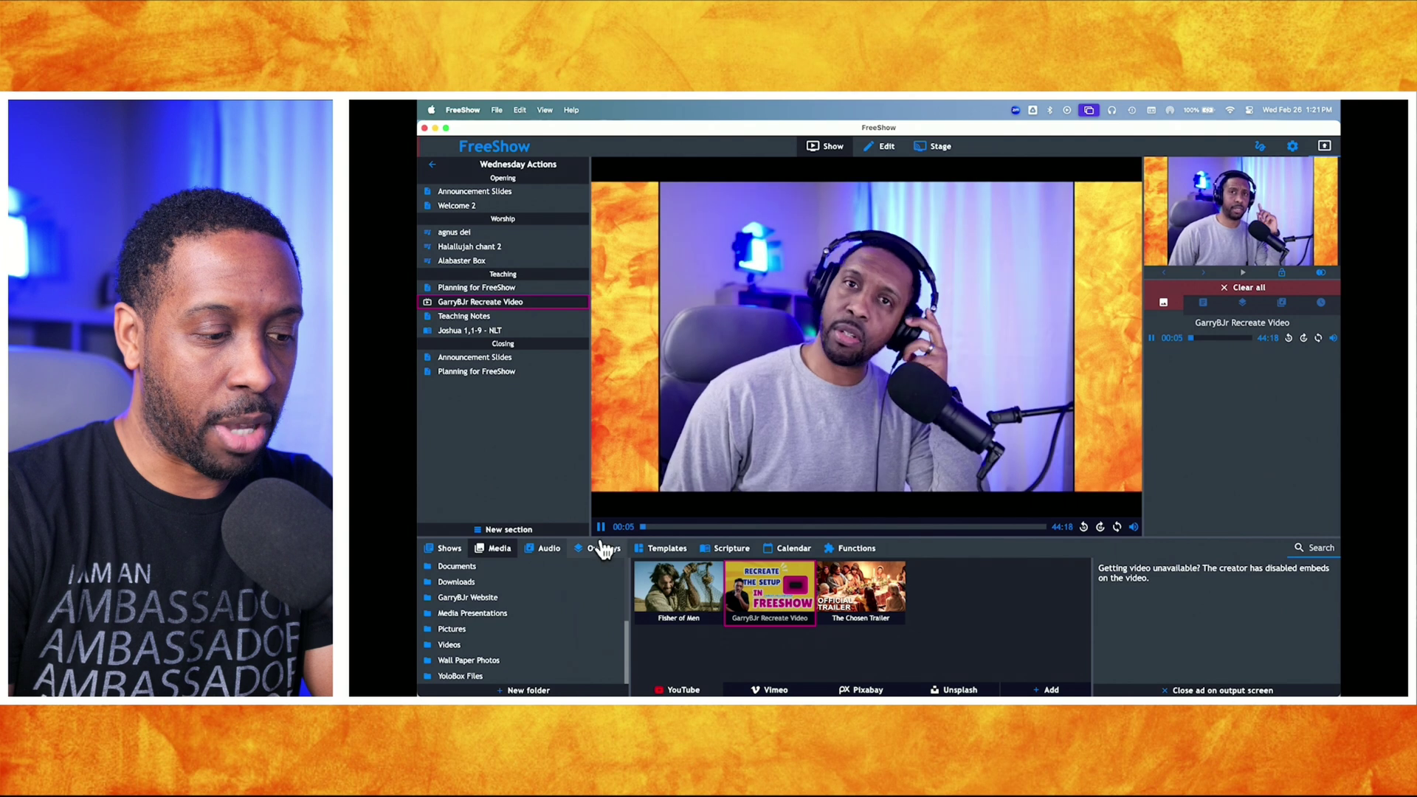
left_click(695, 526)
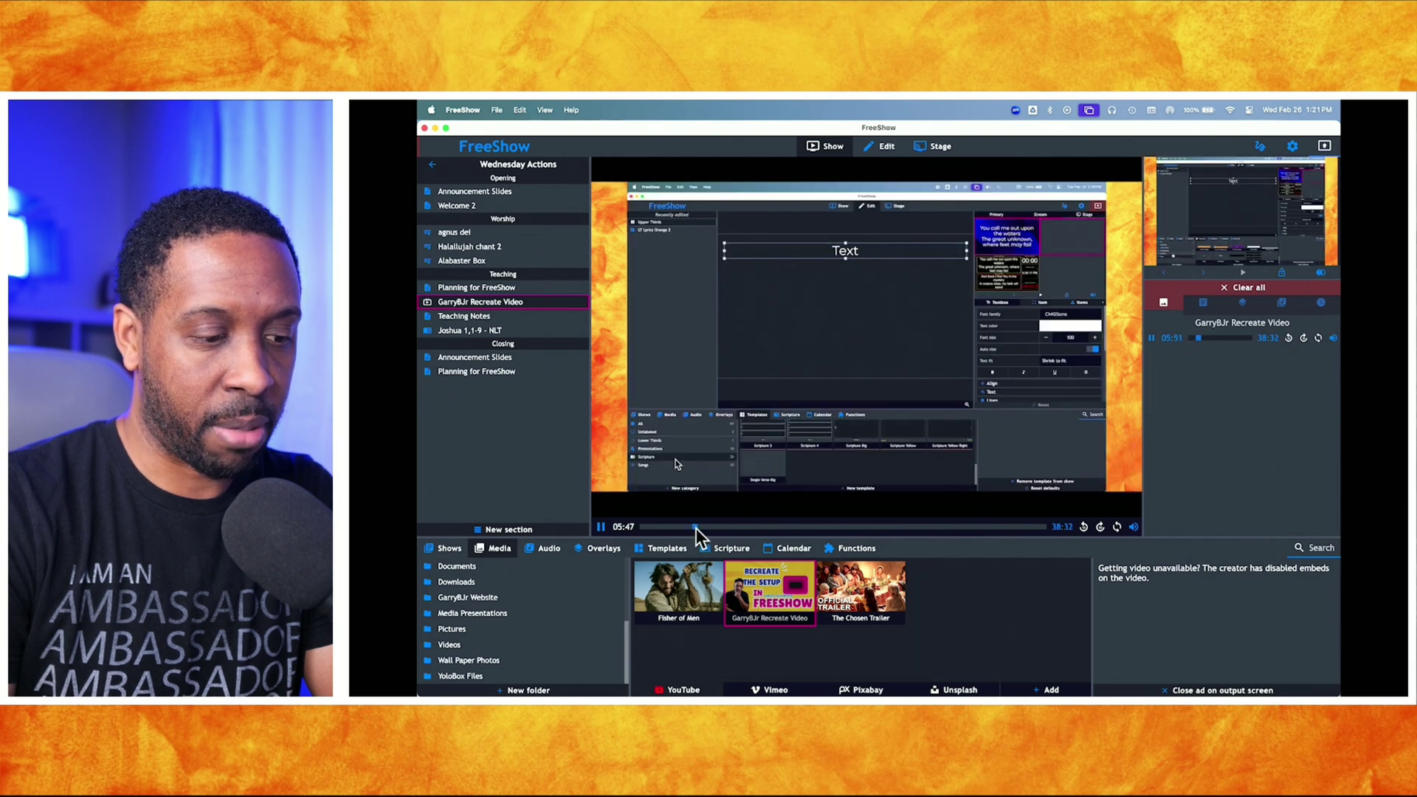
Skip the playing video to past 12 minutes and, after clearing all output, replace it with the 1.3.8 Fixes slide from Teaching Notes.
left_click(753, 526)
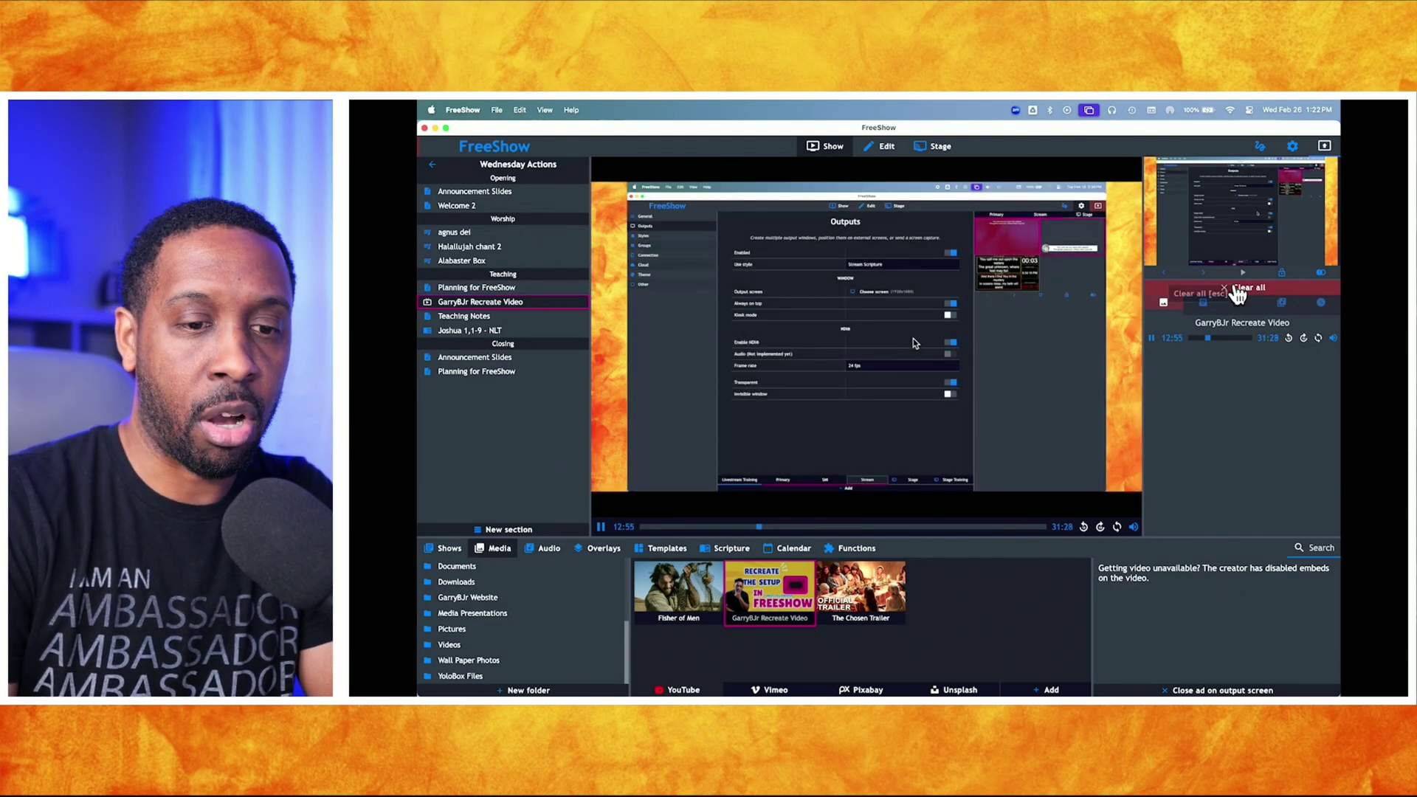
left_click(1238, 293)
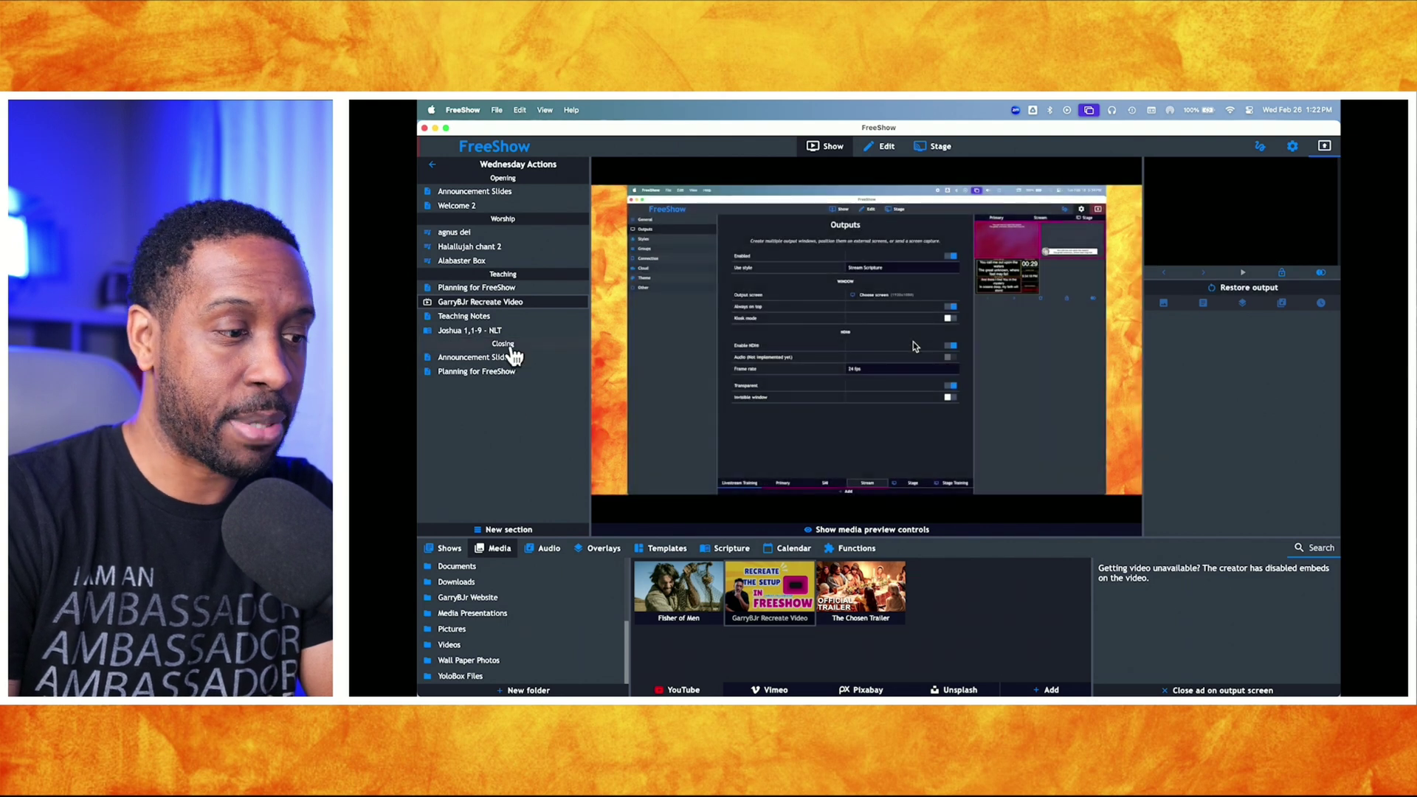
left_click(486, 314)
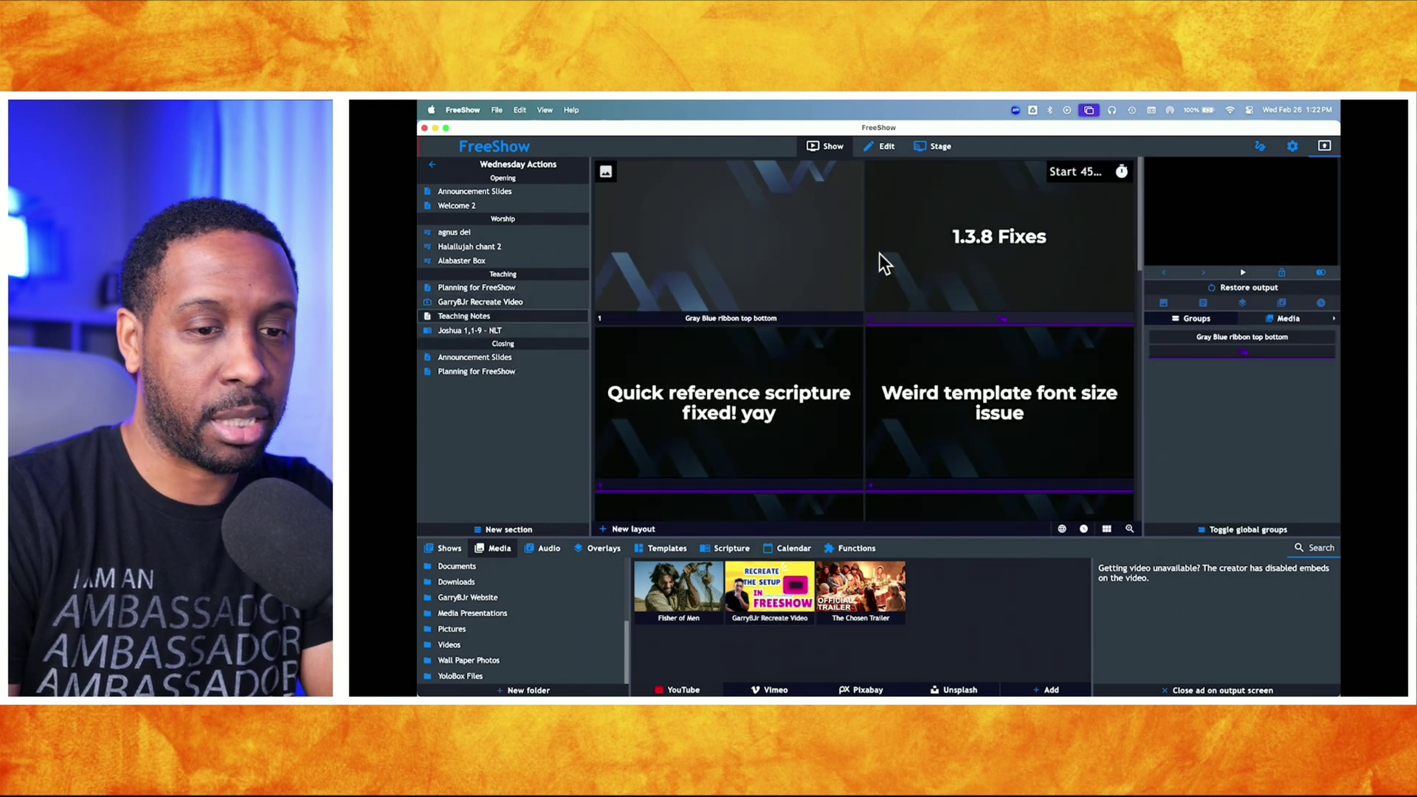
left_click(933, 258)
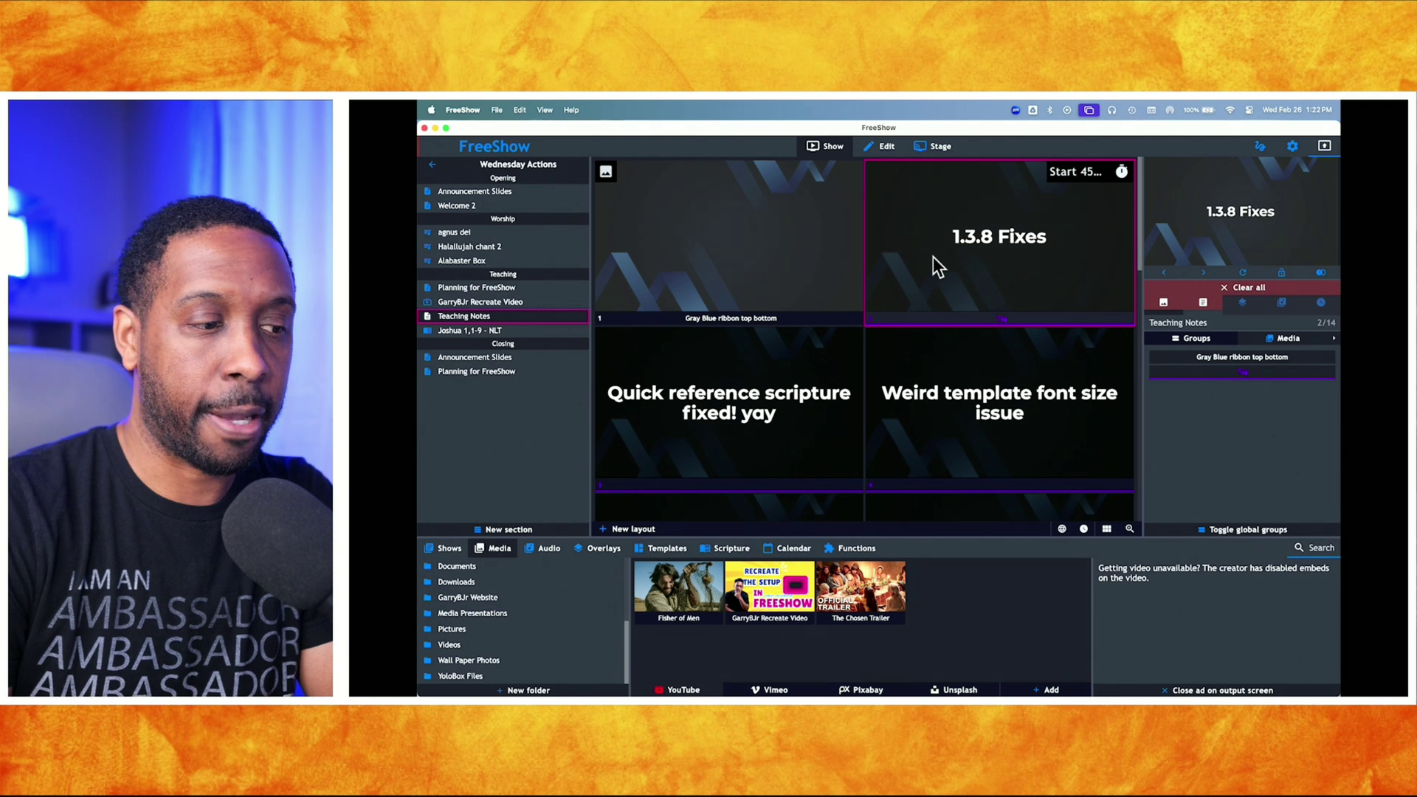
Clear all output and play the Teaching section's GarryBJr Recreate Video to the output from its beginning.
left_click(502, 301)
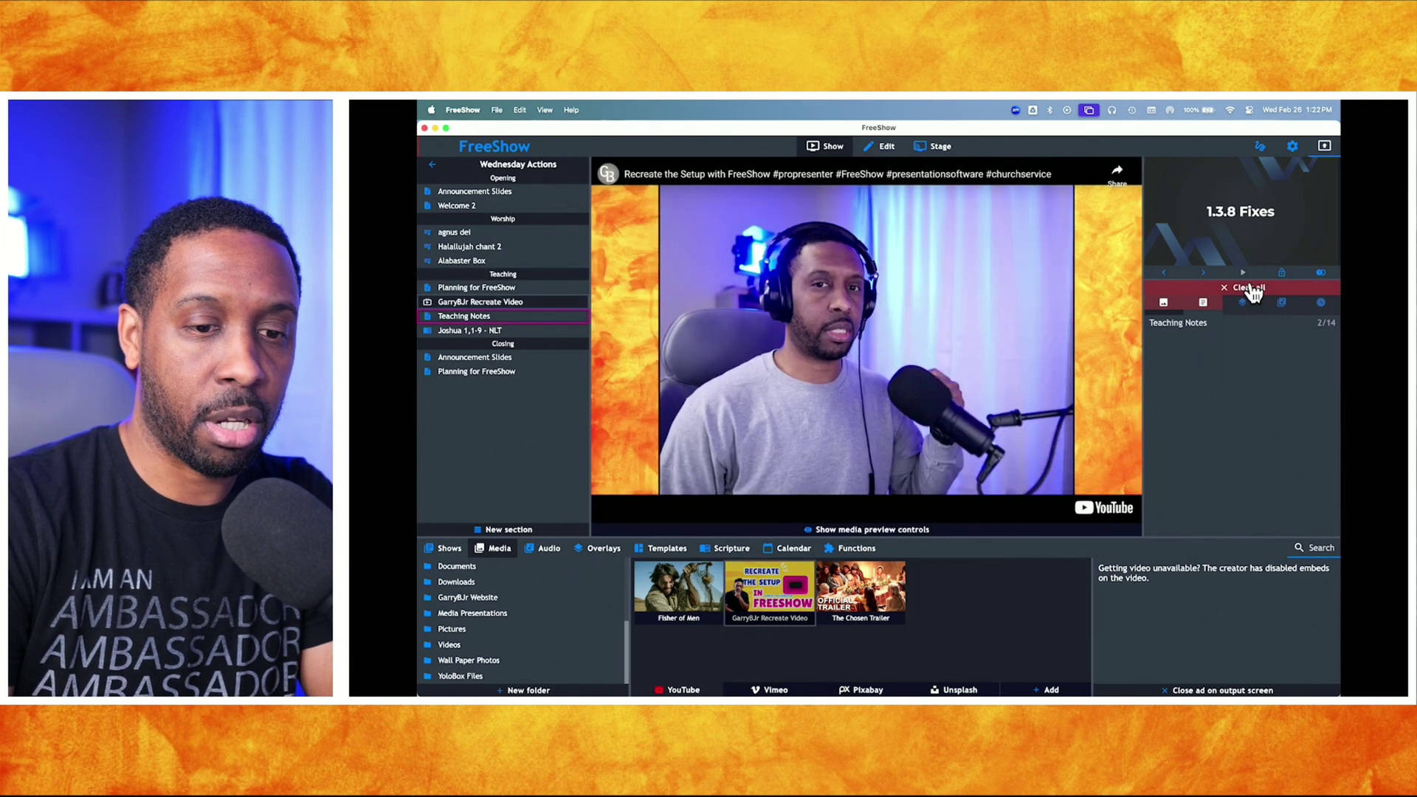
left_click(1248, 287)
left_click(870, 361)
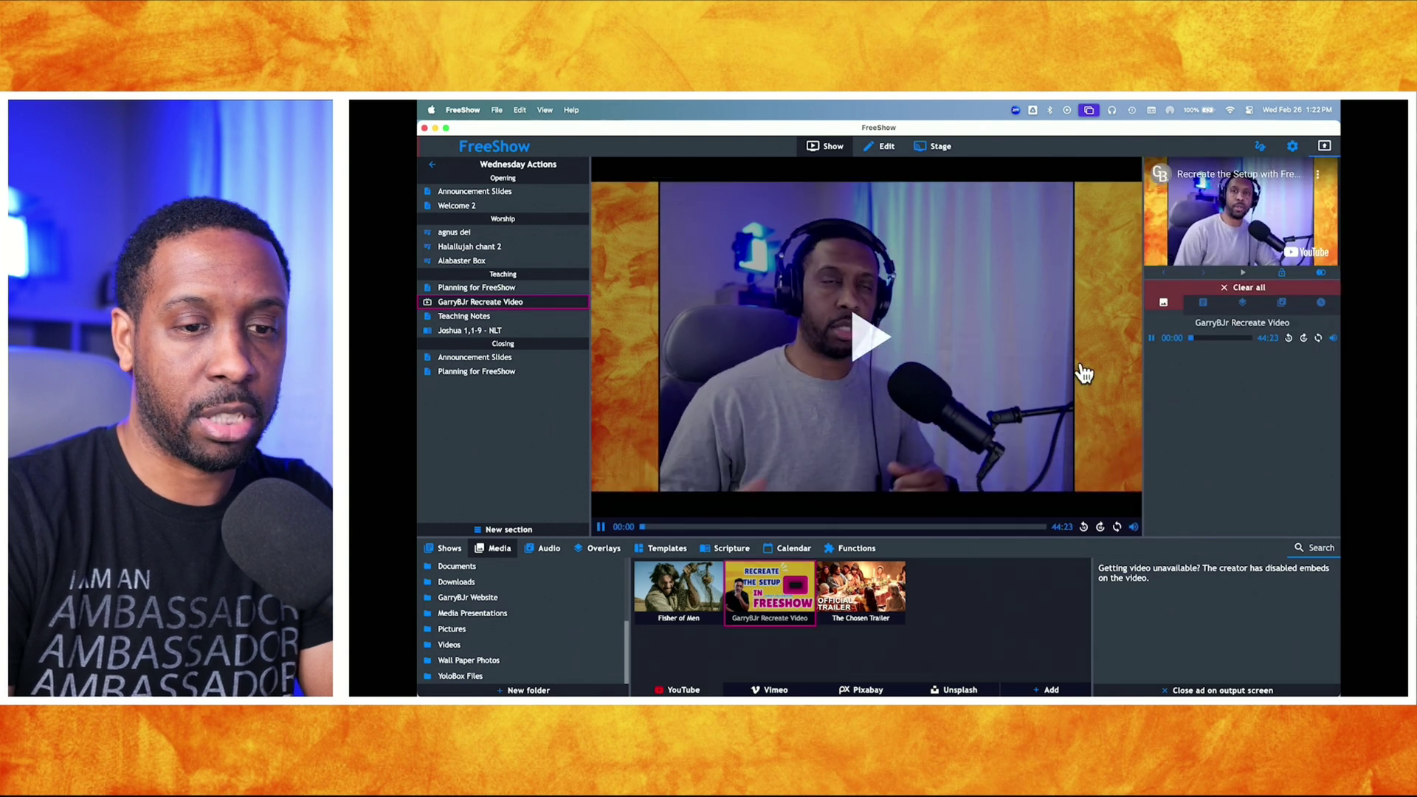
Replace the playing video directly with the blank opening slide of Teaching Notes, and advance to the 1.3.8 Fixes slide.
left_click(472, 316)
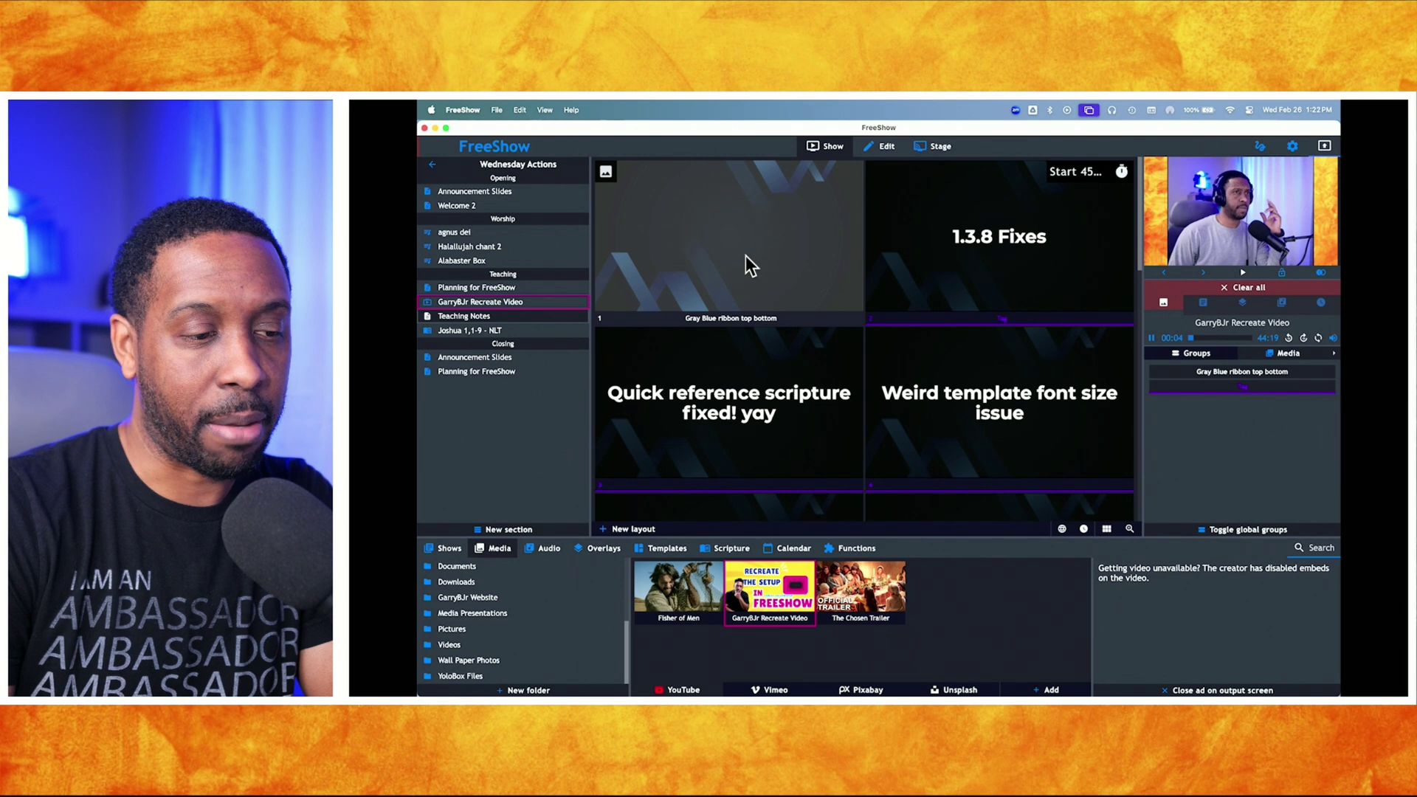
left_click(707, 254)
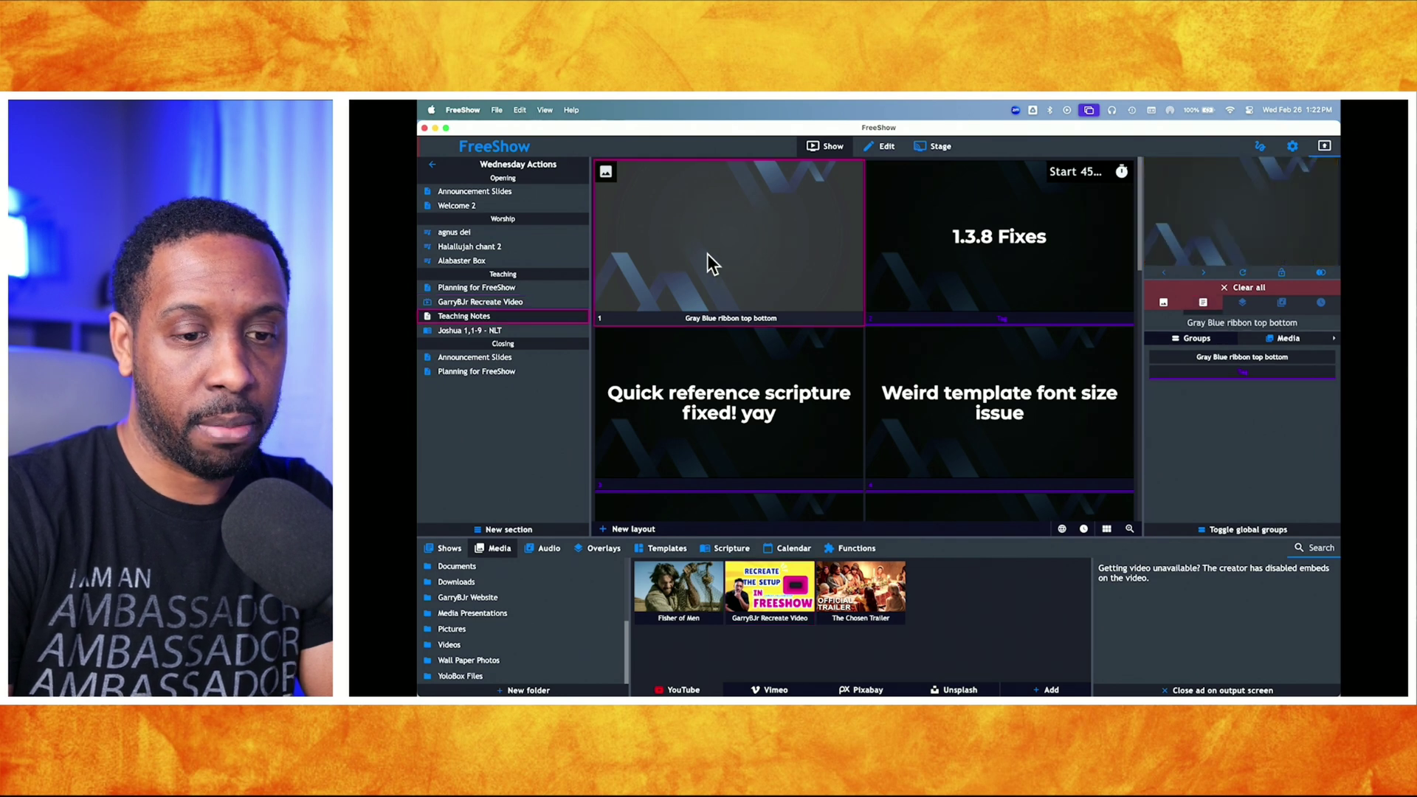
left_click(1019, 253)
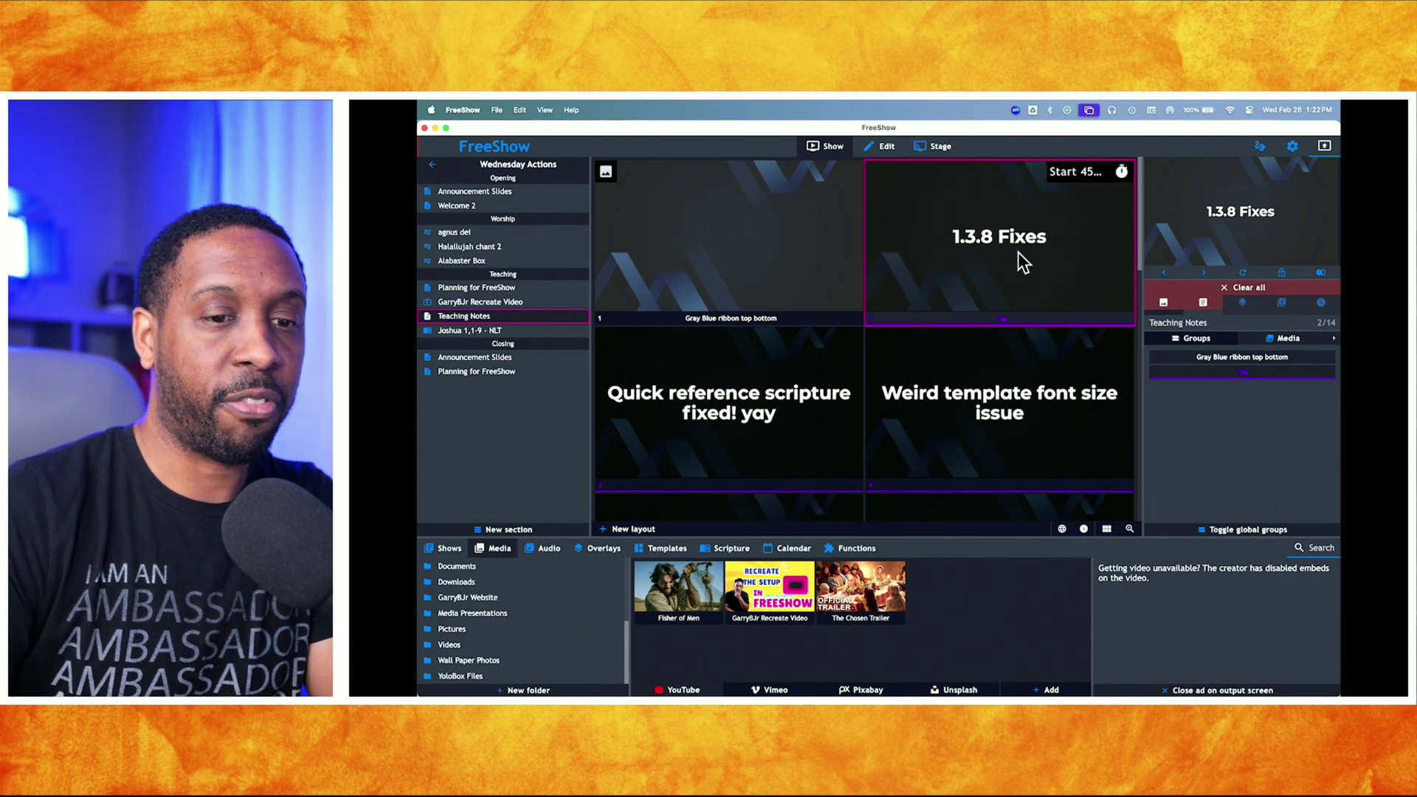
Output the Planning Defined and first Planning in FreeShow slides, and play the YouTube video without clearing the slide text.
left_click(505, 287)
left_click(774, 400)
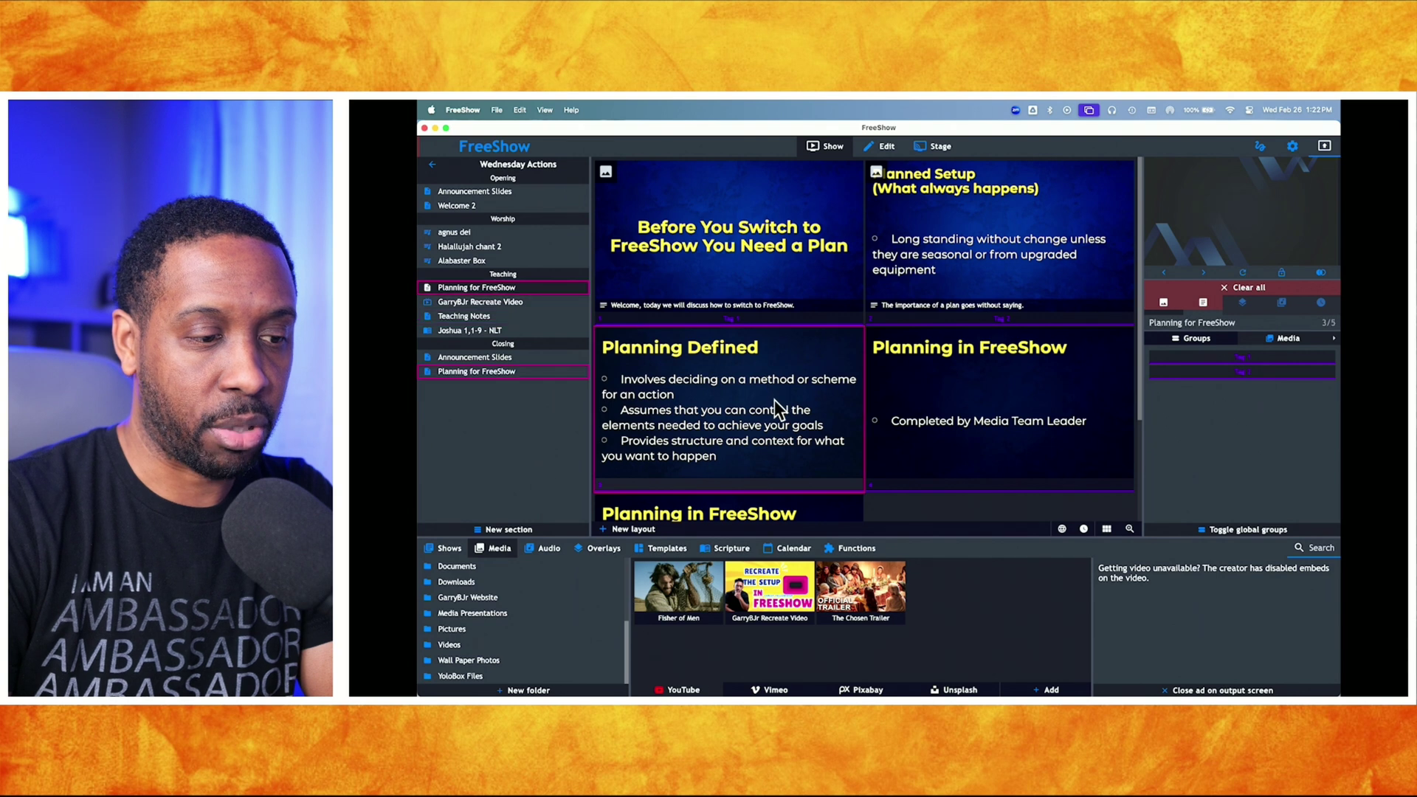
left_click(957, 413)
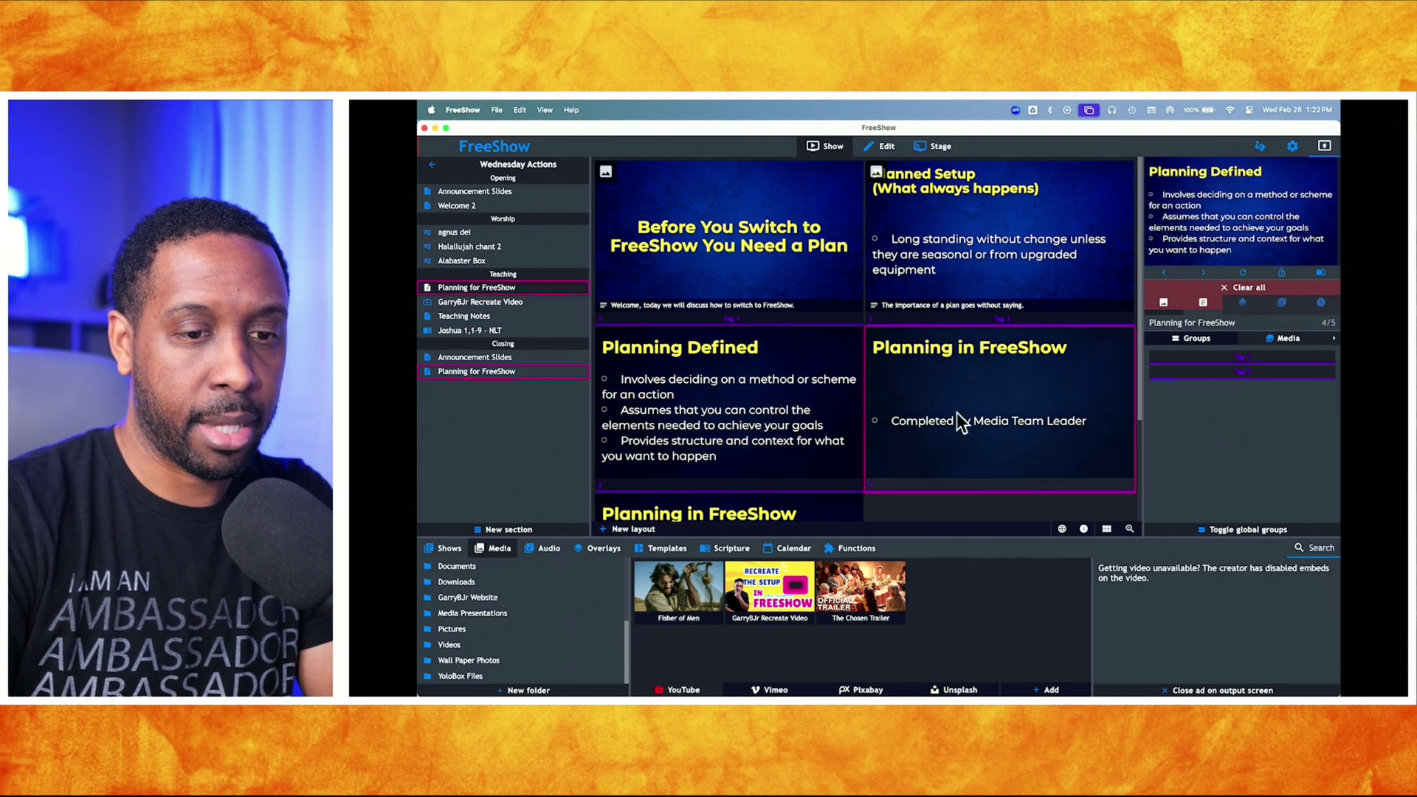
left_click(494, 302)
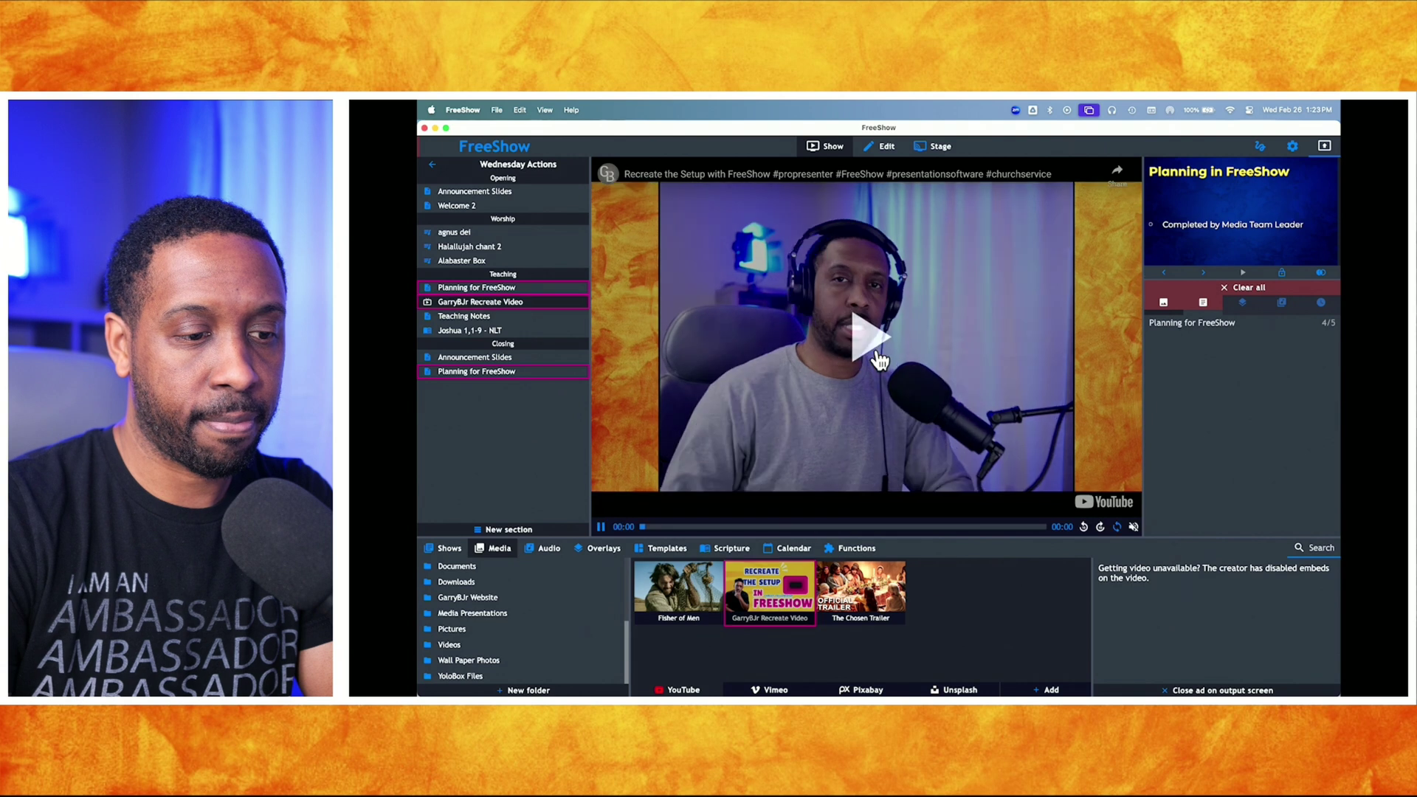
left_click(878, 360)
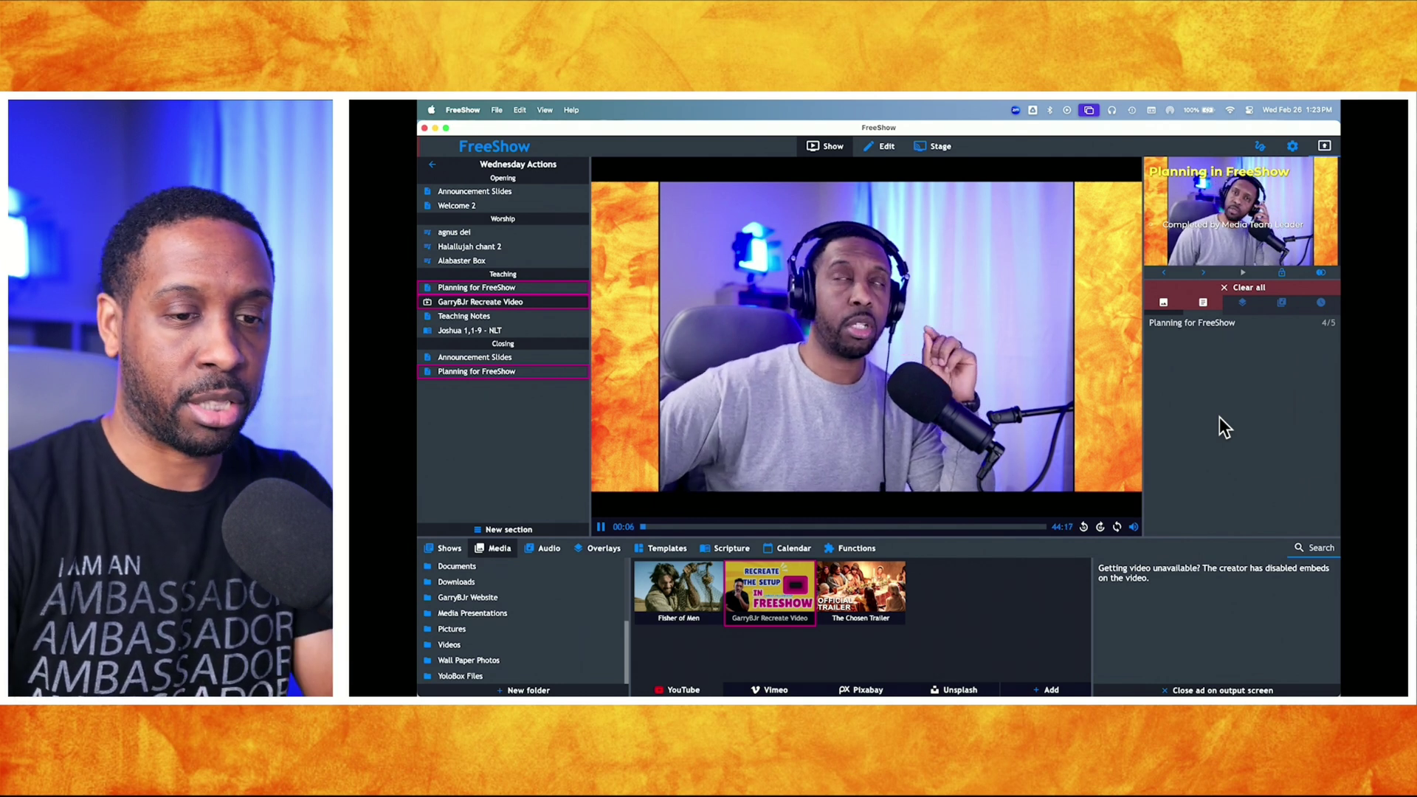
Switch the output from the overlapping video and text to Teaching Notes' blank slide, followed by its 1.3.8 Fixes slide.
left_click(496, 316)
left_click(784, 254)
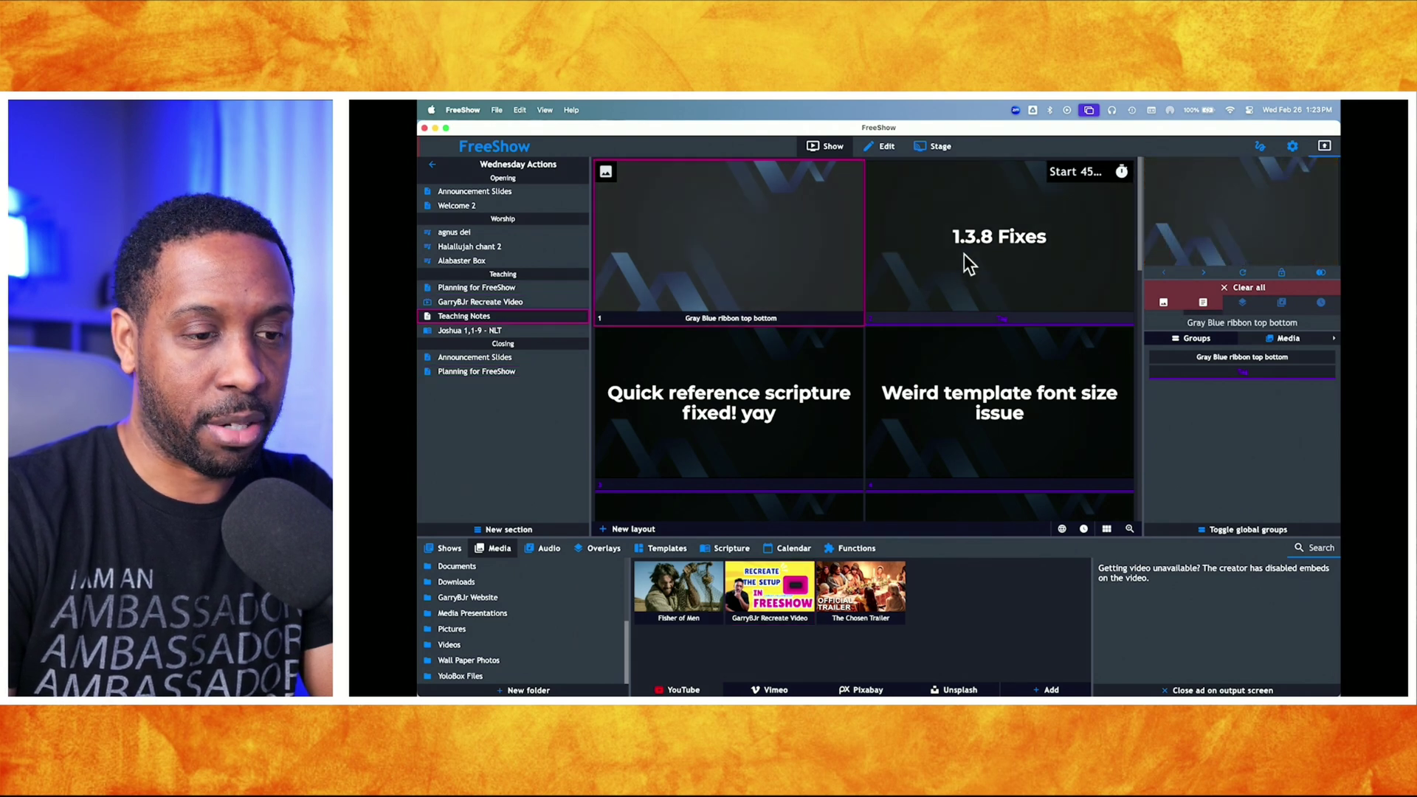
left_click(964, 262)
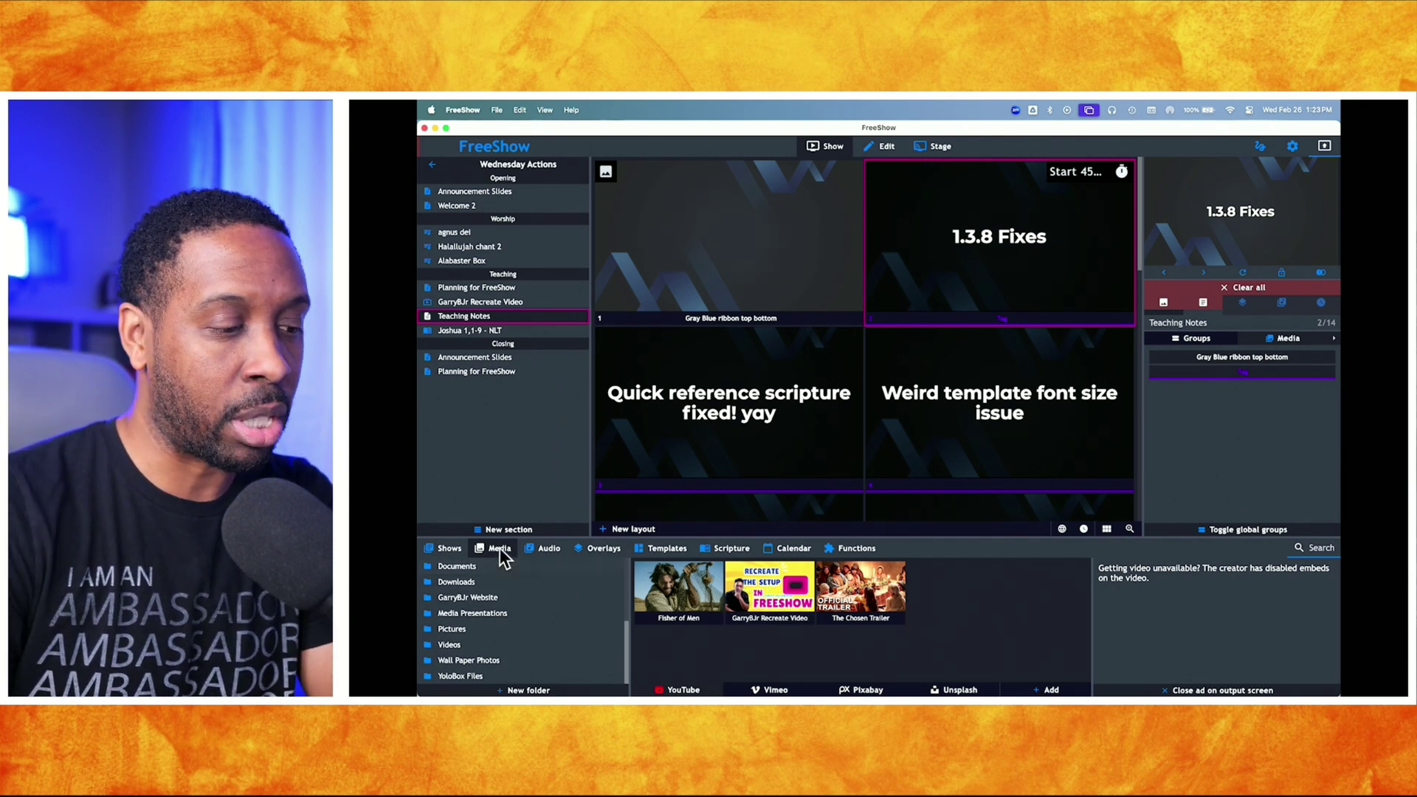
Play the GarryBJr Recreate Video behind the 1.3.8 Fixes slide and clear only the slide text from the output.
scroll(502, 636, "up", 5)
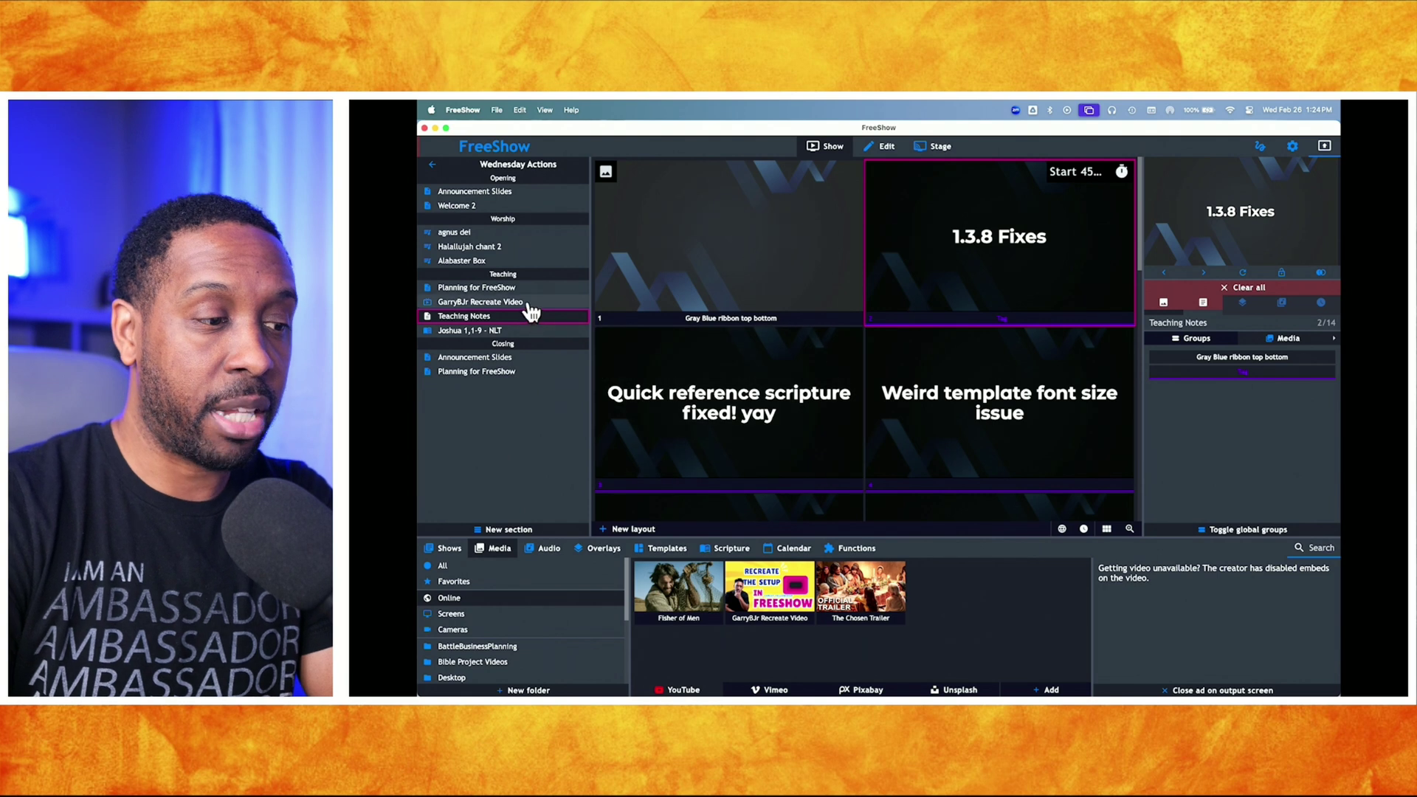
left_click(524, 302)
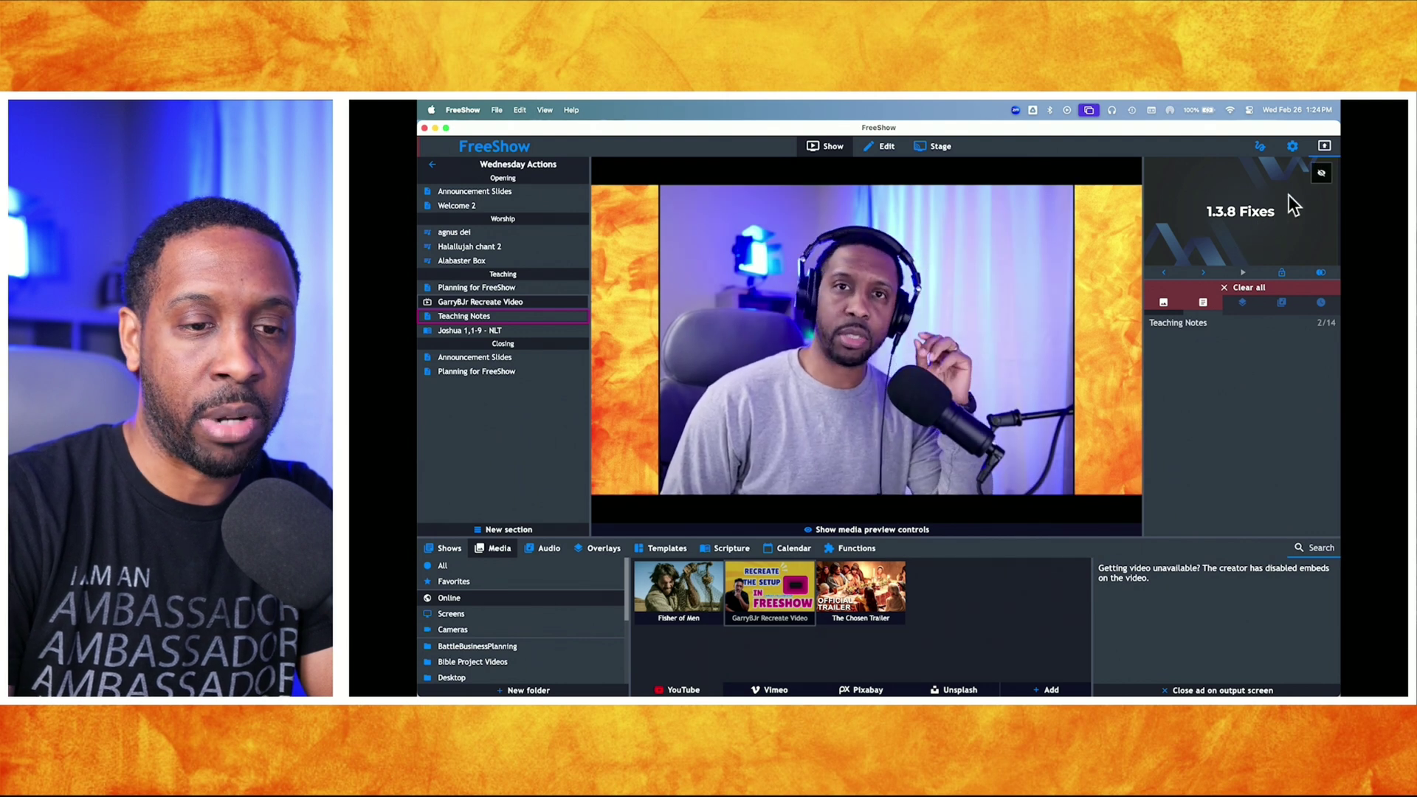
left_click(1125, 266)
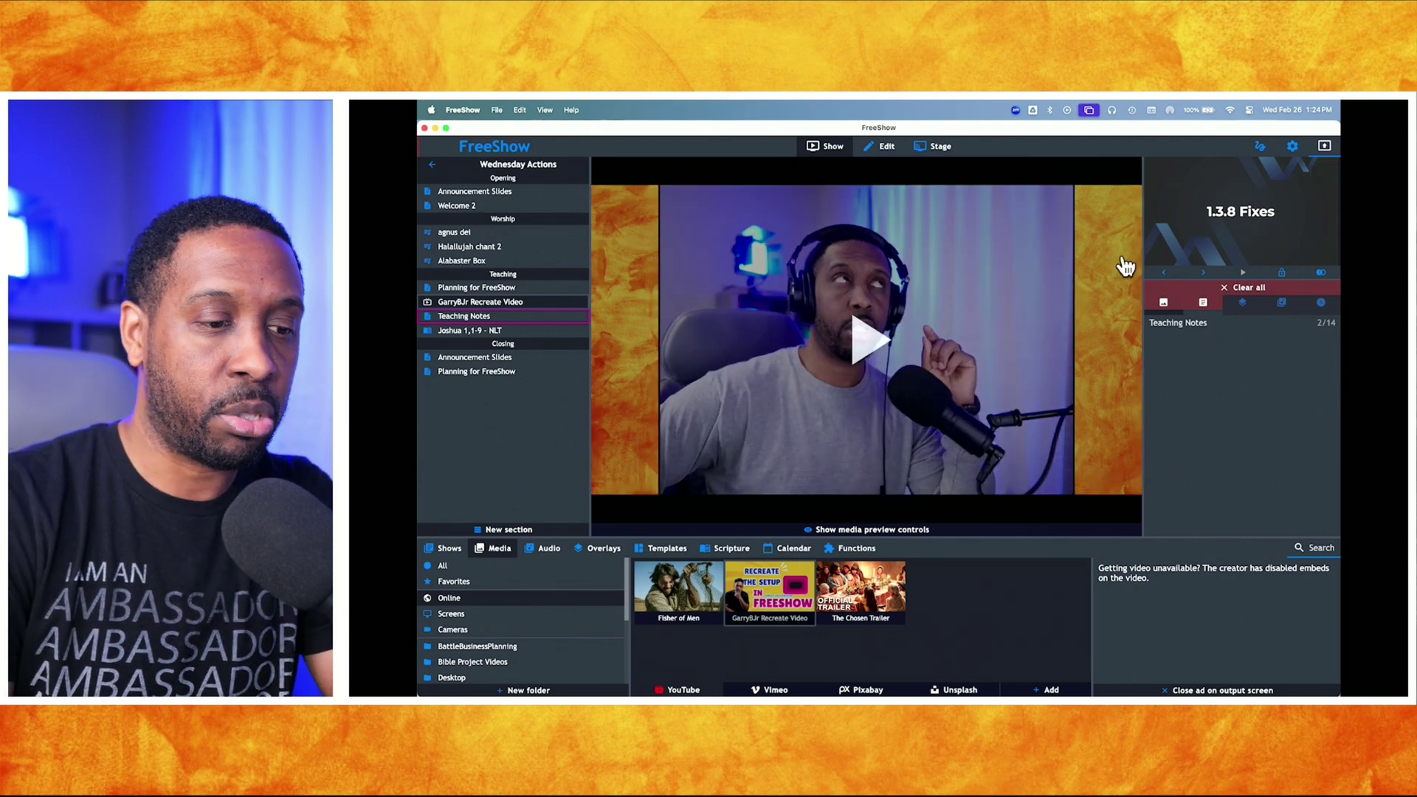
left_click(931, 361)
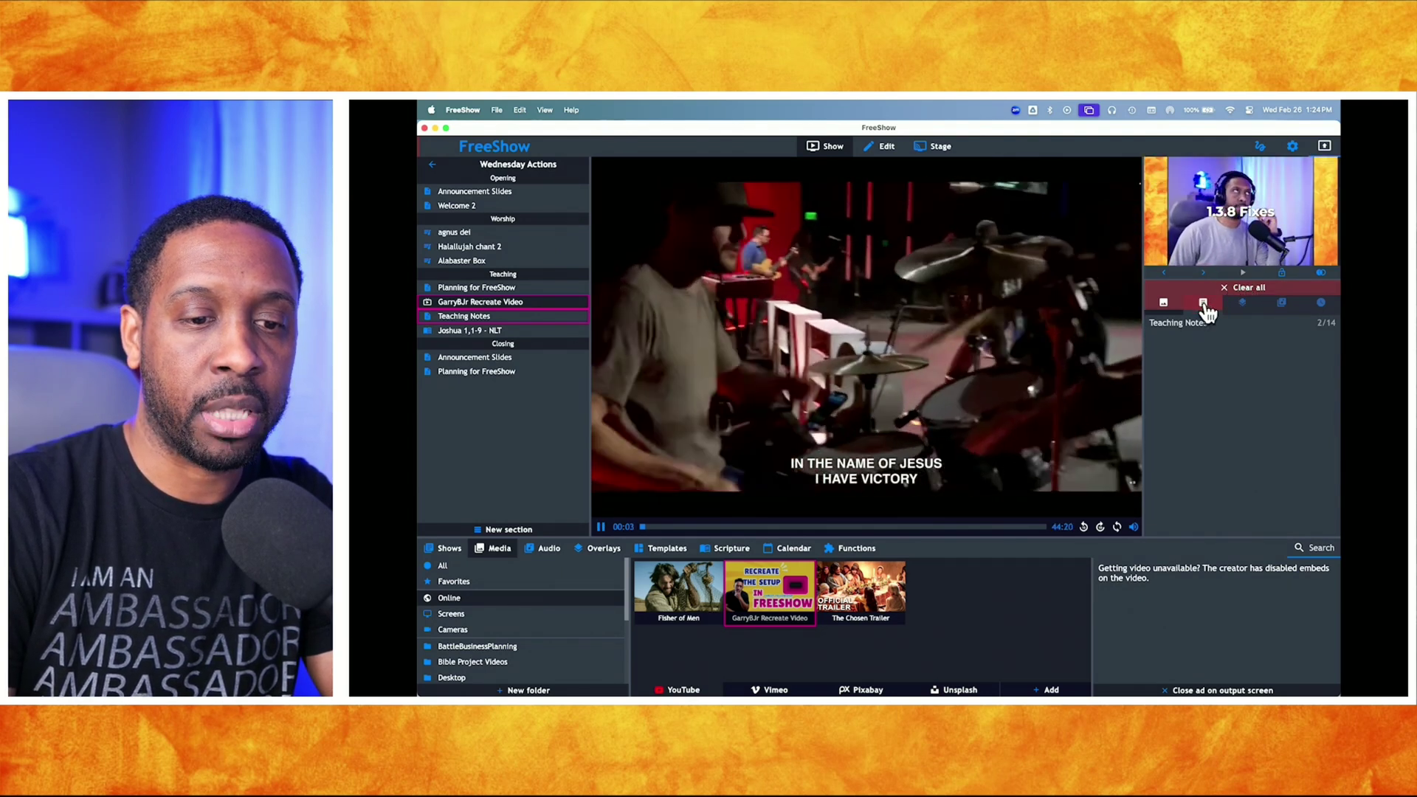
left_click(1206, 302)
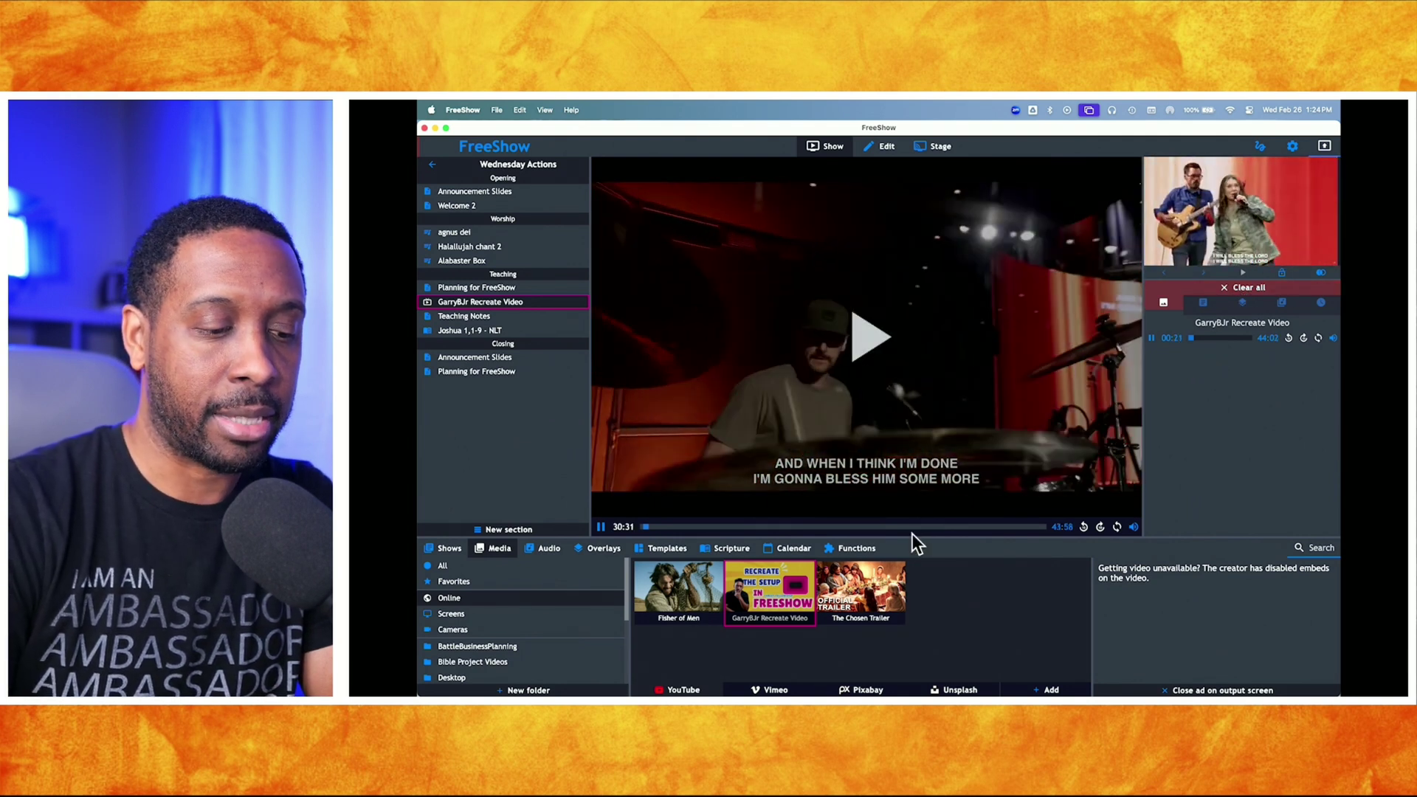
Show the Vimeo videos in the online media.
left_click(774, 688)
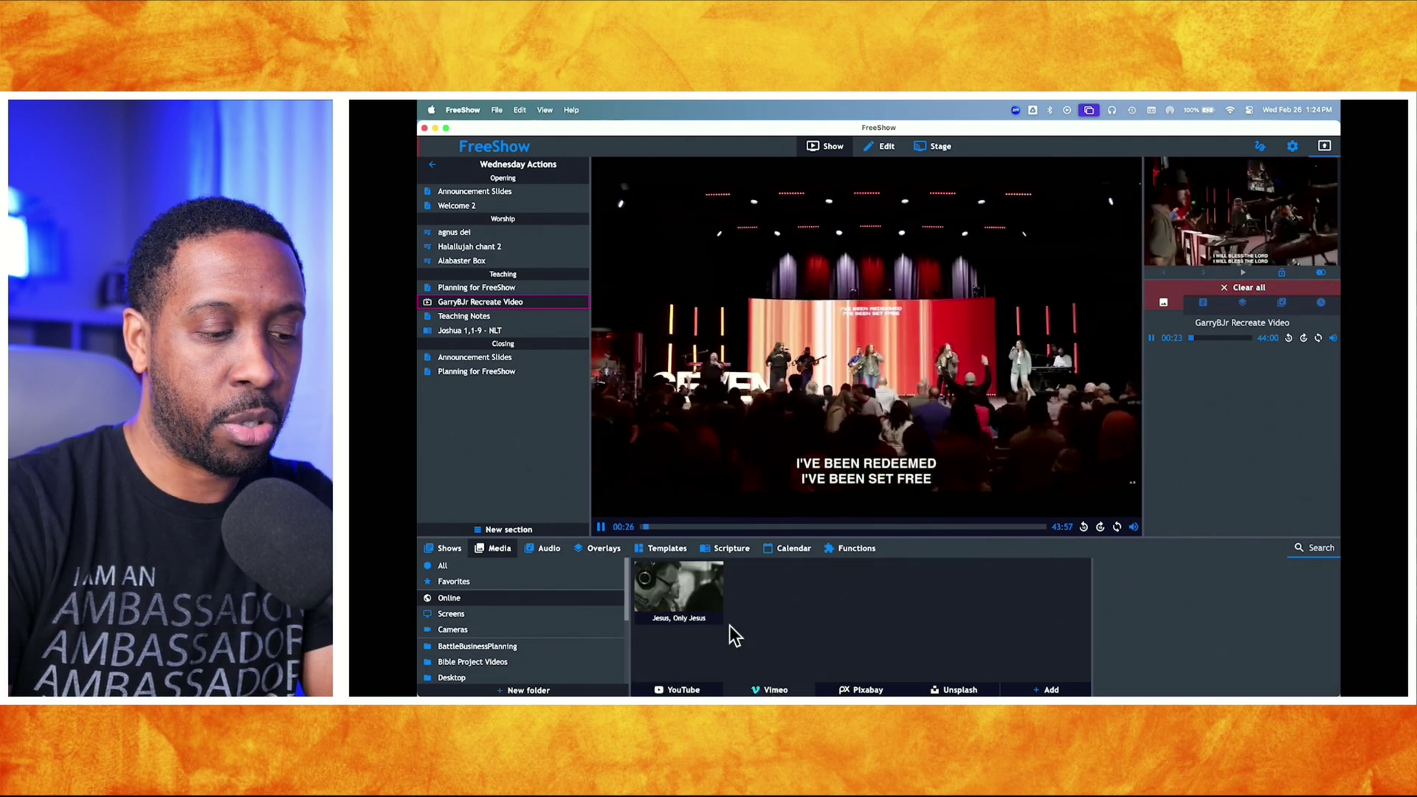